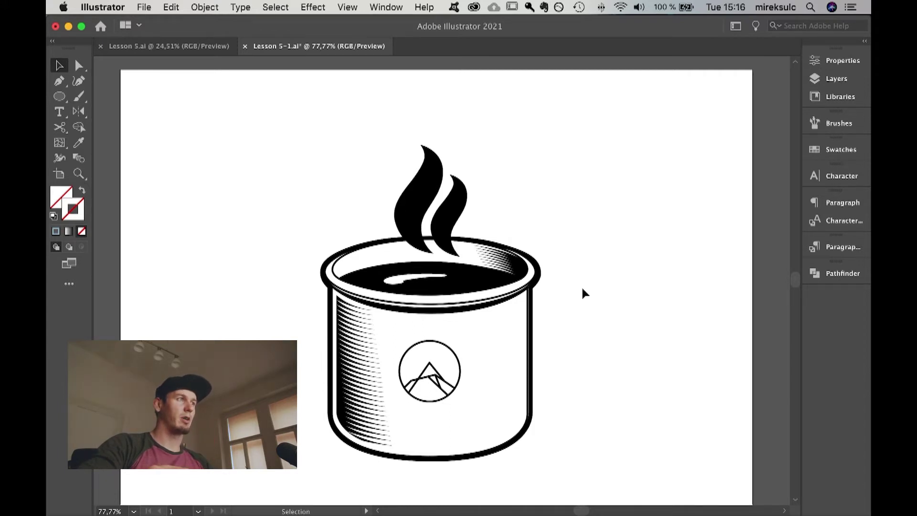
# Examine the finished coffee mug illustration on the artboard.
pyautogui.moveTo(620, 304); pyautogui.dragTo(624, 309)
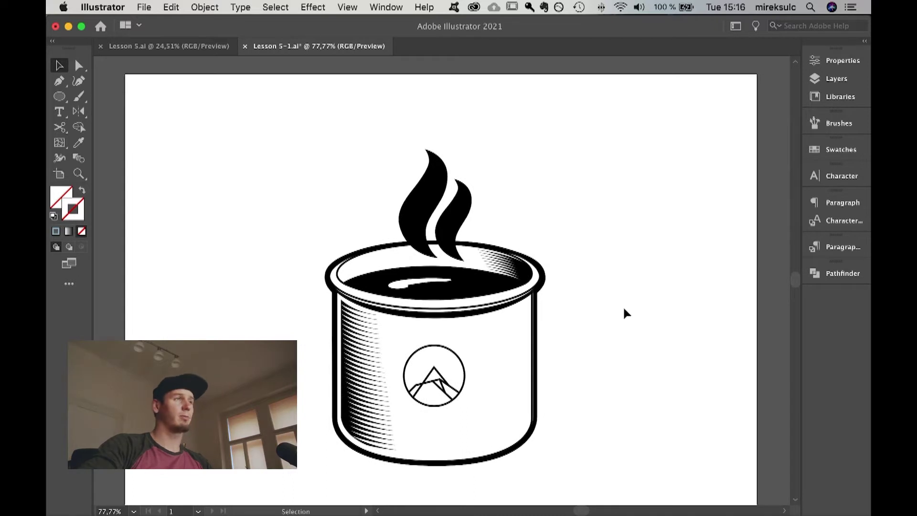
pyautogui.scroll(-2, 644, 262)
pyautogui.moveTo(641, 263); pyautogui.dragTo(620, 255)
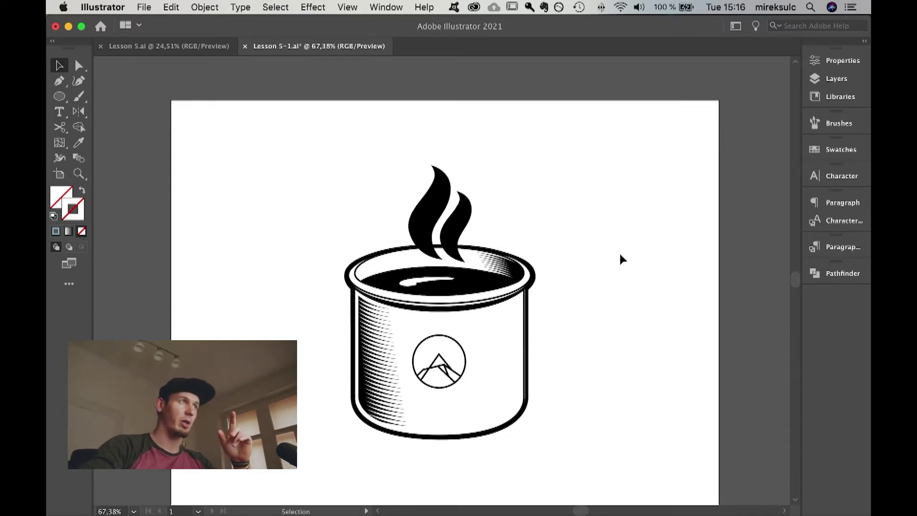
pyautogui.moveTo(618, 253); pyautogui.dragTo(606, 257)
pyautogui.scroll(-1, 602, 249)
pyautogui.scroll(3, 601, 249)
pyautogui.moveTo(554, 239); pyautogui.dragTo(594, 220)
pyautogui.moveTo(247, 126); pyautogui.dragTo(671, 462)
pyautogui.moveTo(662, 397); pyautogui.dragTo(664, 423)
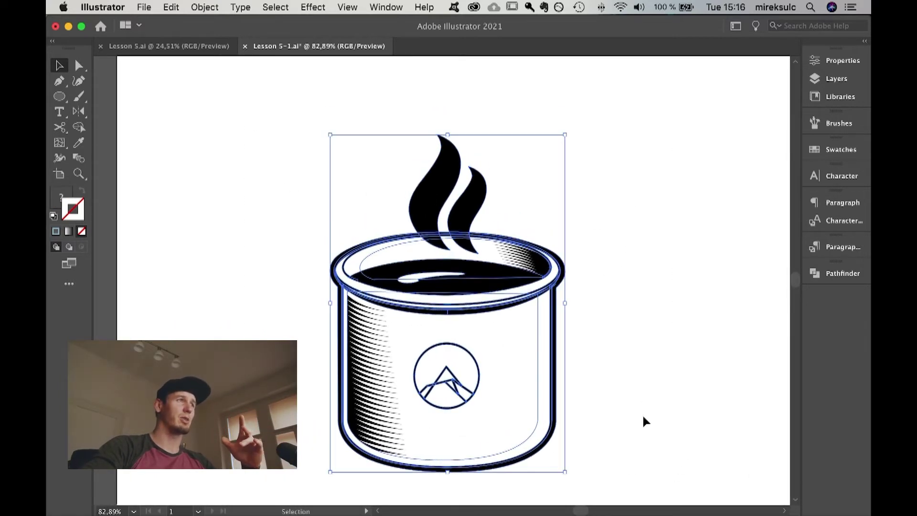
pyautogui.scroll(-1, 643, 421)
pyautogui.moveTo(479, 317); pyautogui.dragTo(391, 321)
pyautogui.scroll(-3, 415, 313)
pyautogui.click(518, 327)
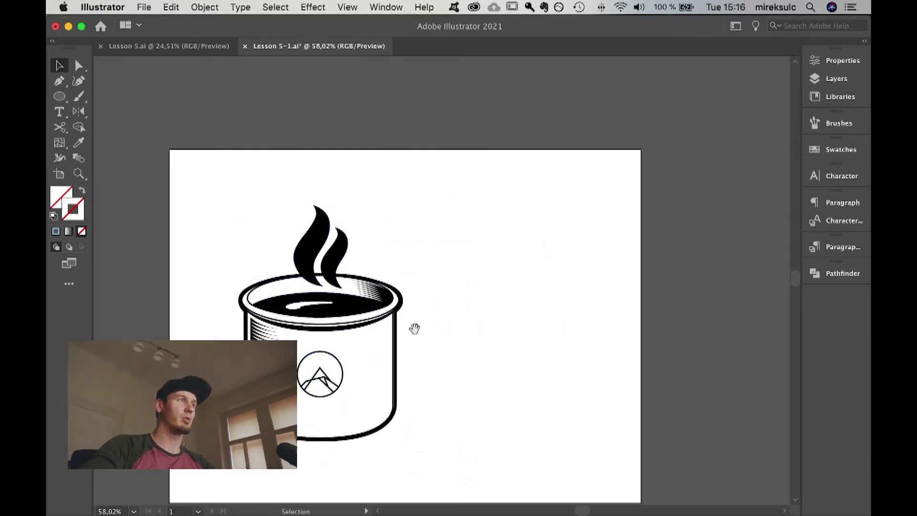
# Move the whole mug illustration off the artboard into the empty space above it.
pyautogui.moveTo(339, 305); pyautogui.dragTo(398, 356)
pyautogui.moveTo(252, 250); pyautogui.dragTo(545, 478)
pyautogui.moveTo(384, 354); pyautogui.dragTo(336, 294)
pyautogui.click(530, 230)
pyautogui.moveTo(523, 224); pyautogui.dragTo(539, 342)
pyautogui.moveTo(265, 289); pyautogui.dragTo(544, 509)
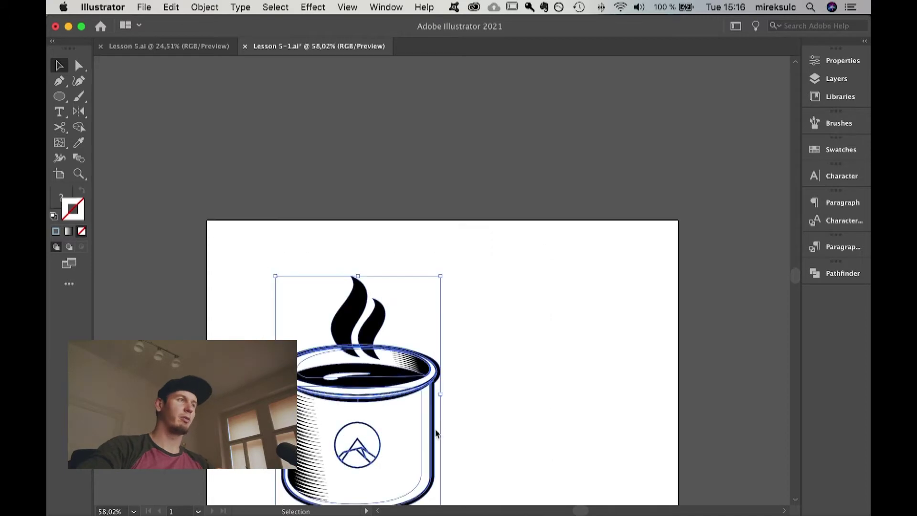
pyautogui.moveTo(372, 452); pyautogui.dragTo(462, 136)
pyautogui.moveTo(499, 379); pyautogui.dragTo(435, 303)
pyautogui.click(445, 345)
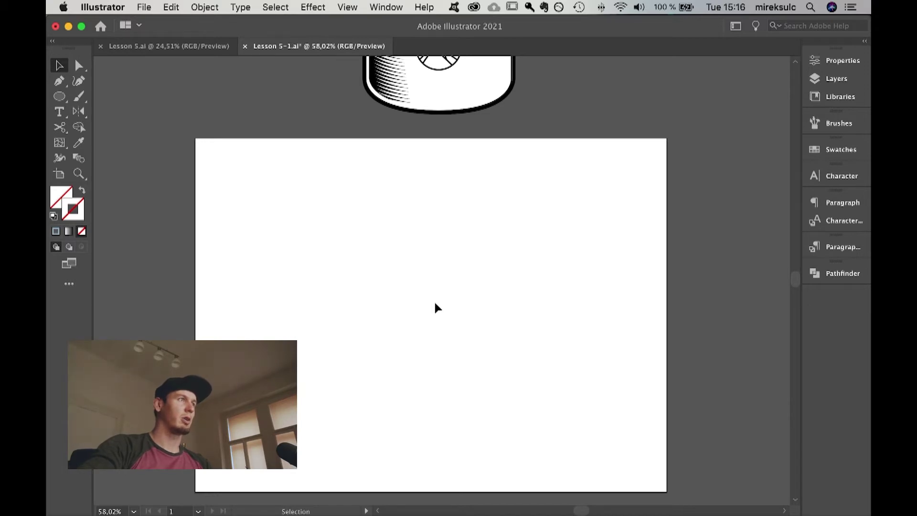
pyautogui.press('space')
pyautogui.moveTo(440, 251); pyautogui.dragTo(435, 255)
pyautogui.press('space')
pyautogui.moveTo(383, 310); pyautogui.dragTo(367, 288)
pyautogui.scroll(2, 370, 303)
pyautogui.scroll(3, 370, 302)
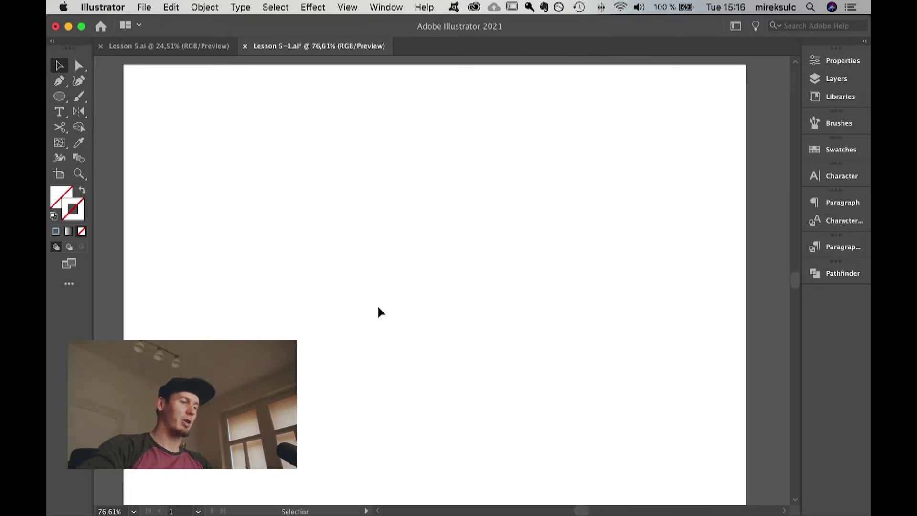
pyautogui.press('p')
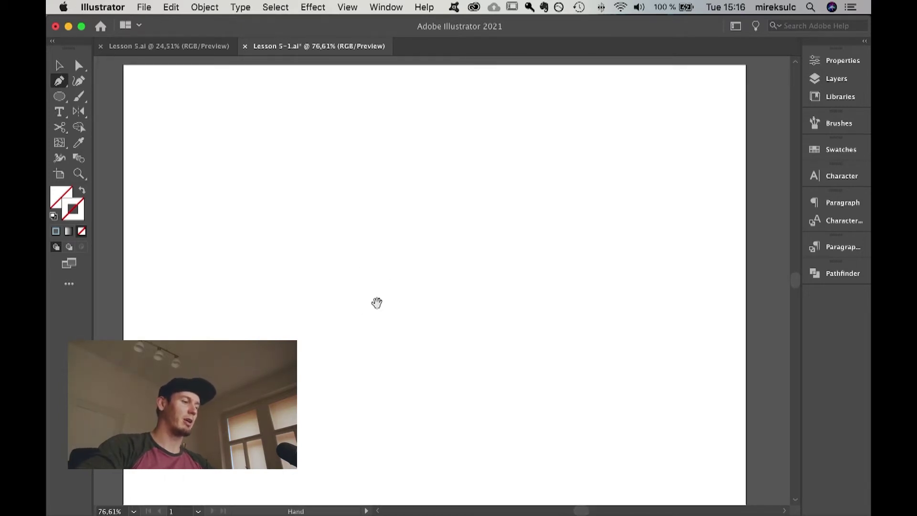
pyautogui.moveTo(374, 301); pyautogui.dragTo(388, 314)
pyautogui.press('v')
pyautogui.scroll(5, 430, 340)
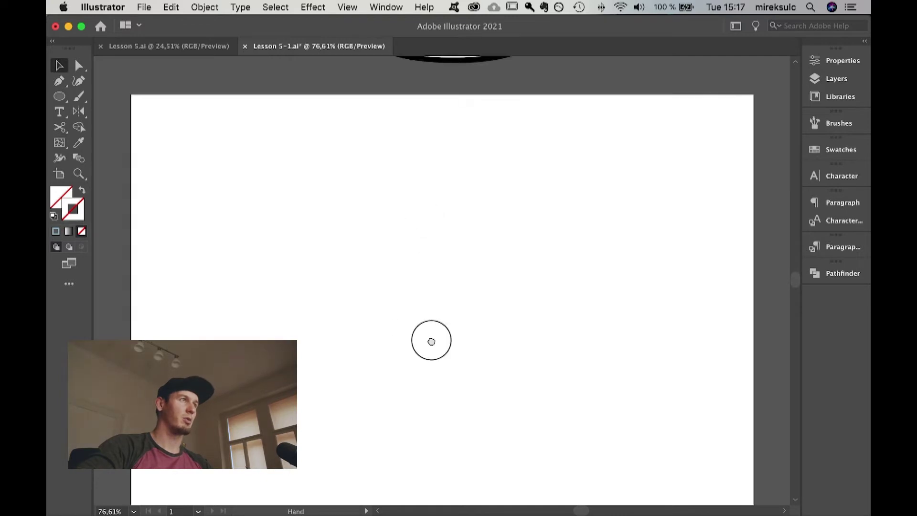
pyautogui.scroll(3, 352, 143)
pyautogui.scroll(-2, 751, 490)
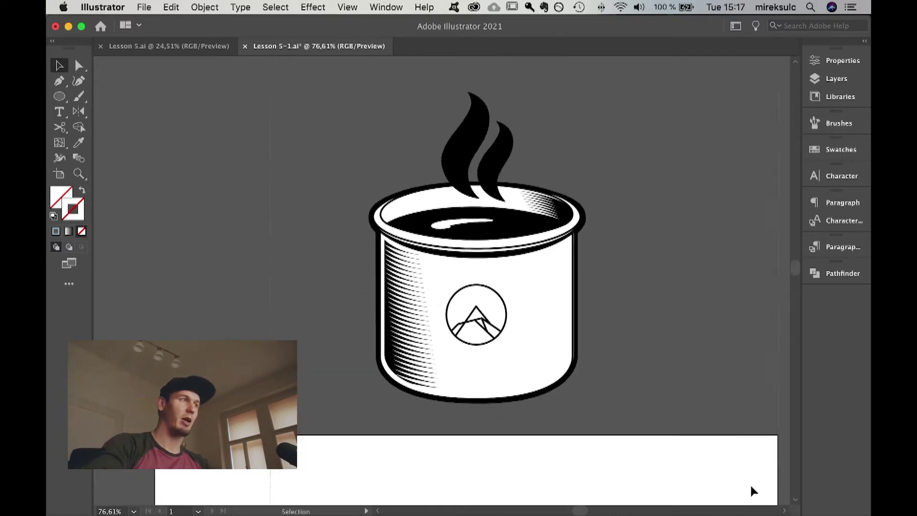
# Move the whole mug illustration back onto the artboard, in its right half.
pyautogui.press('super+a')
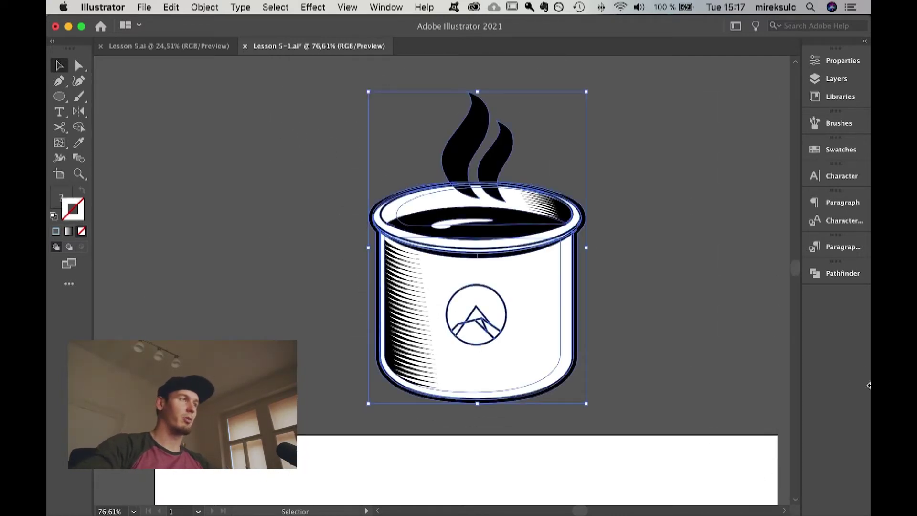
pyautogui.press('super+minus')
pyautogui.moveTo(721, 428); pyautogui.dragTo(738, 258)
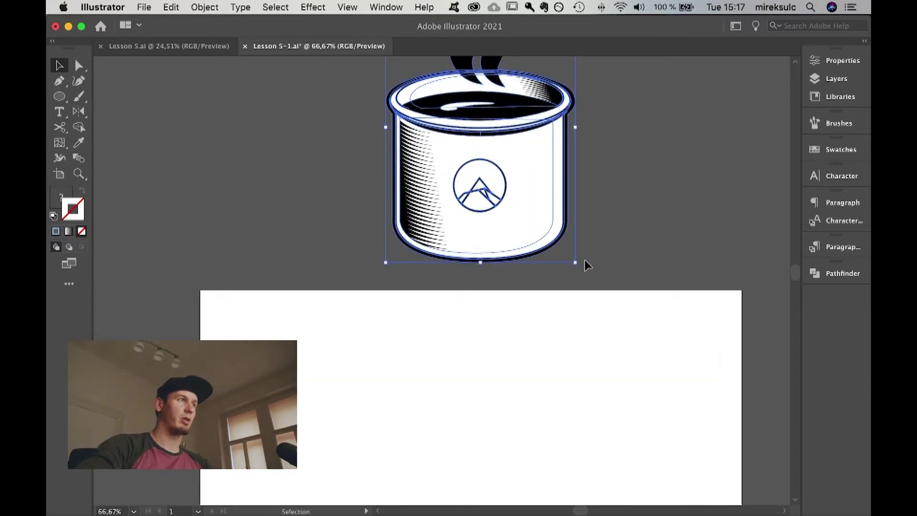
pyautogui.moveTo(515, 224); pyautogui.dragTo(552, 436)
pyautogui.moveTo(629, 473); pyautogui.dragTo(608, 315)
pyautogui.moveTo(497, 220); pyautogui.dragTo(540, 381)
pyautogui.click(345, 271)
pyautogui.moveTo(317, 284); pyautogui.dragTo(375, 239)
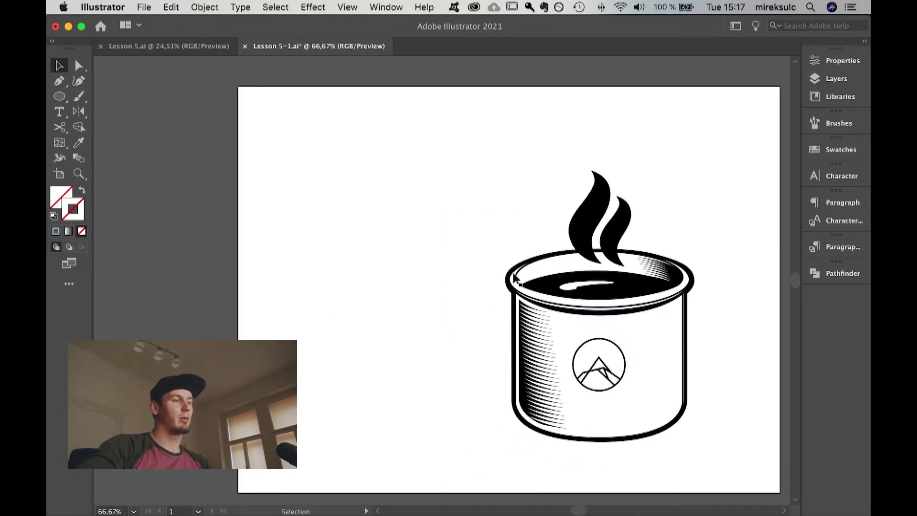
# Draw an open half-profile of the mug beside the illustration with the Pen tool, about 140 by 210 px, with rounded rim and base corners.
pyautogui.press('p')
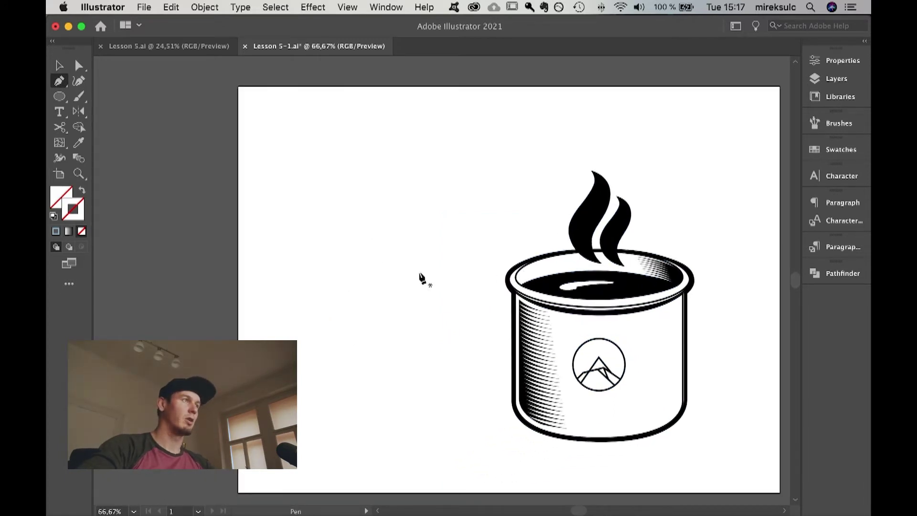
pyautogui.click(307, 279)
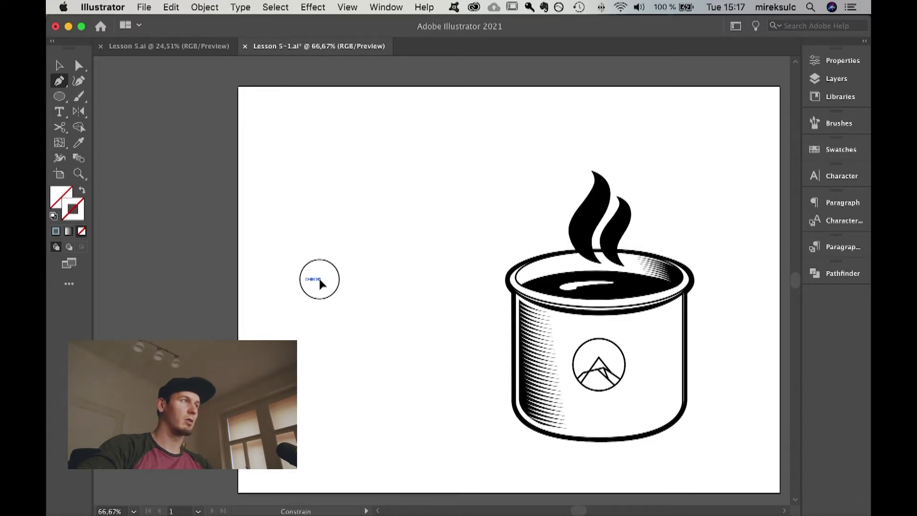
pyautogui.click(324, 285)
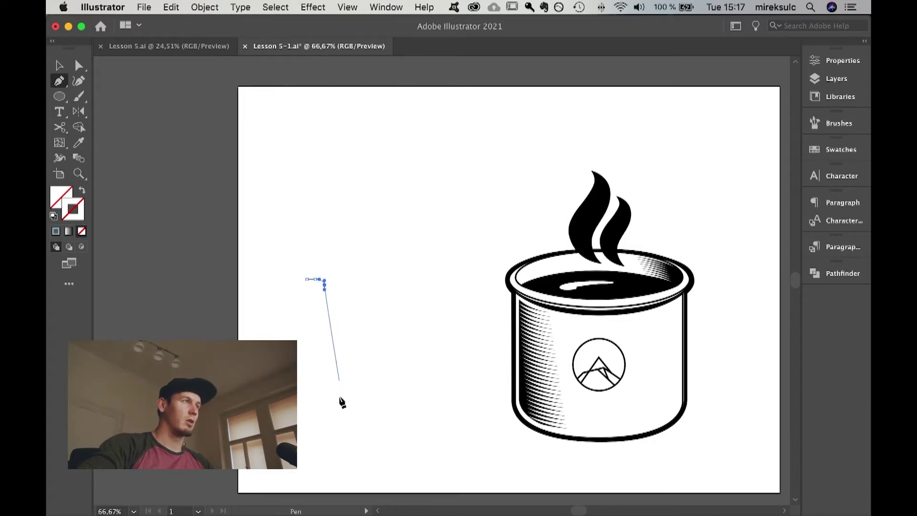
pyautogui.moveTo(326, 411); pyautogui.dragTo(336, 422)
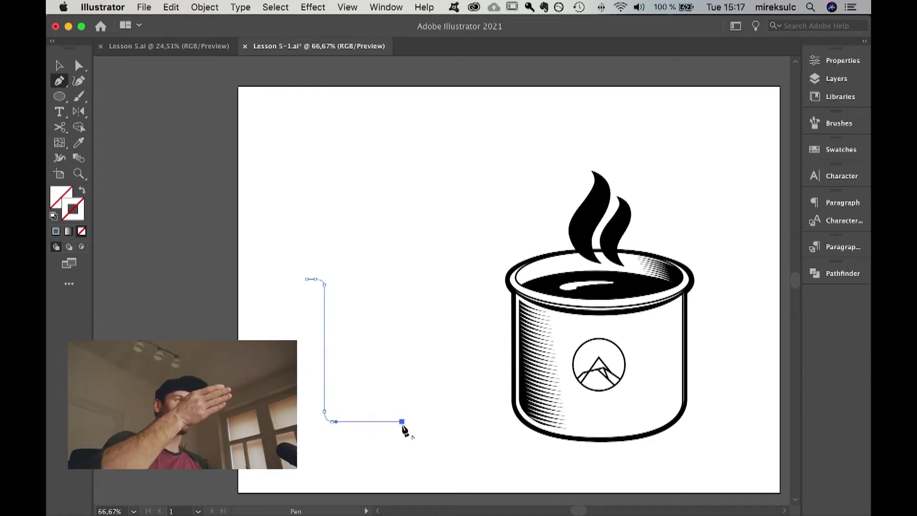
pyautogui.click(402, 422)
pyautogui.press('v')
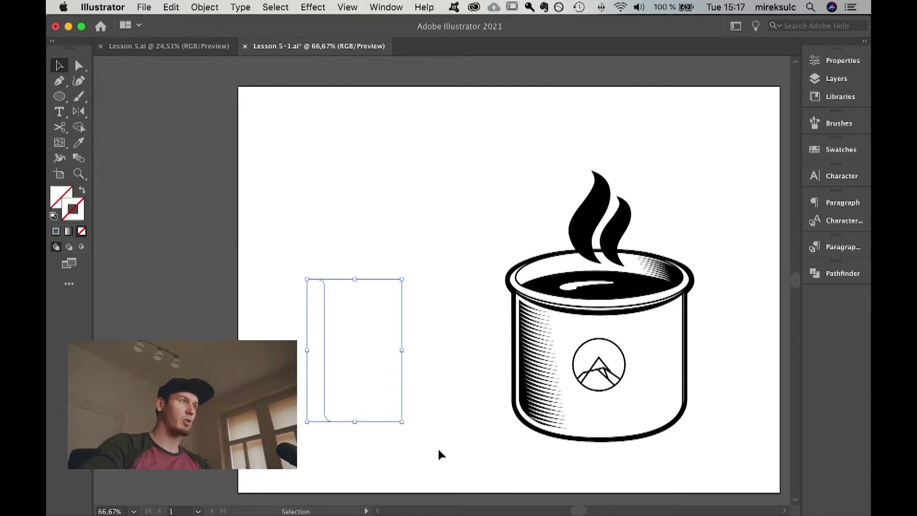
# Give the mug profile path a white stroke.
pyautogui.click(444, 291)
pyautogui.press('a')
pyautogui.moveTo(290, 250)
pyautogui.mouseDown()
pyautogui.moveTo(442, 511)
pyautogui.moveTo(444, 490)
pyautogui.mouseUp()
pyautogui.doubleClick(74, 210)
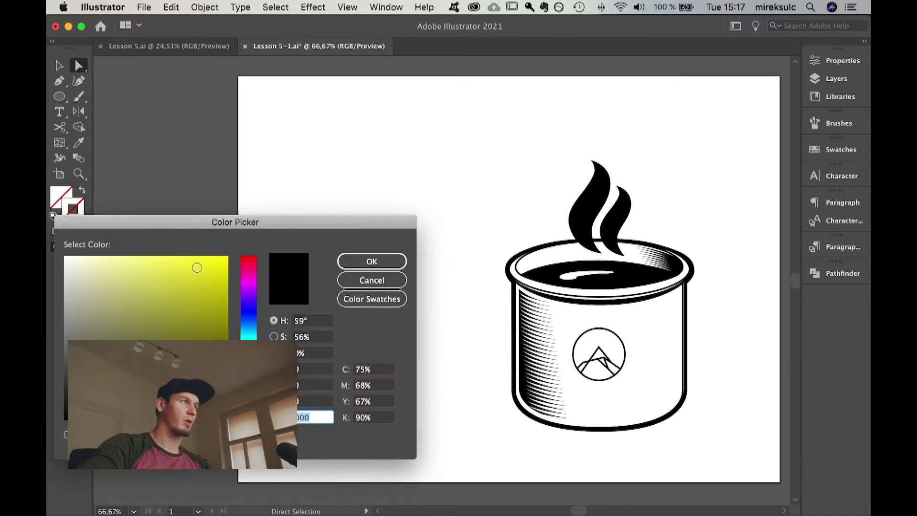
pyautogui.click(371, 261)
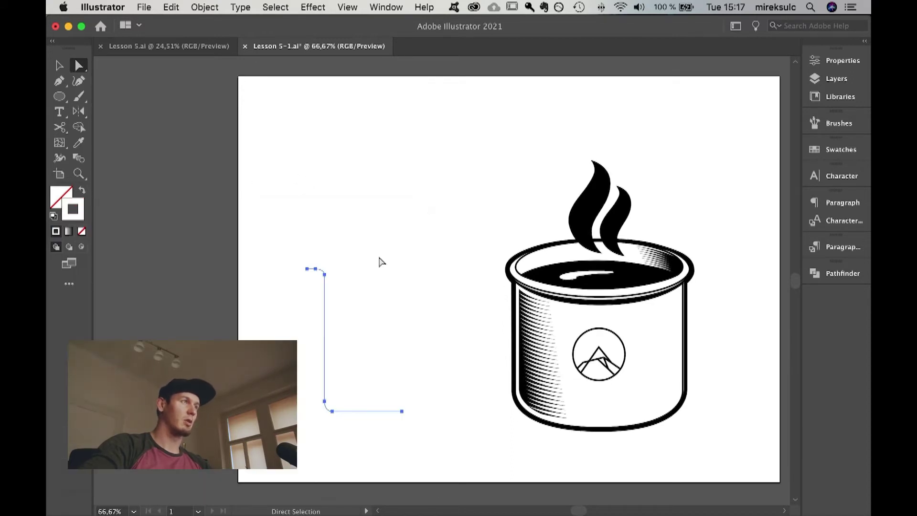
# Set the mug profile path's stroke weight to 3 pt.
pyautogui.press('v')
pyautogui.moveTo(289, 303); pyautogui.dragTo(430, 402)
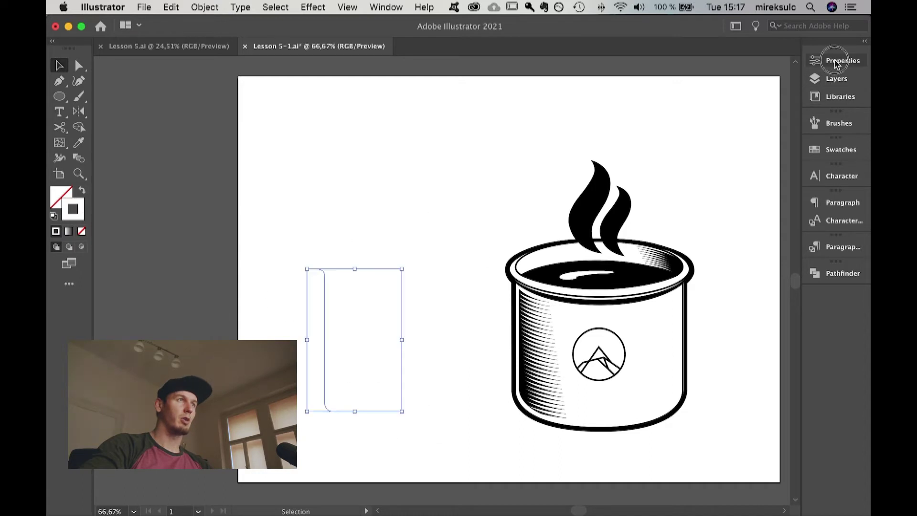
pyautogui.click(836, 63)
pyautogui.click(706, 211)
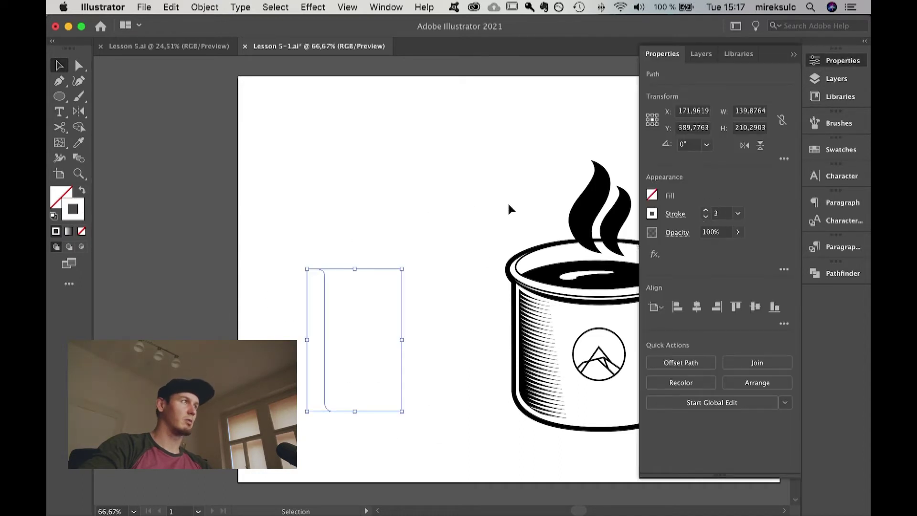
pyautogui.click(504, 204)
# Set the mug profile path's stroke colour to black, 000000.
pyautogui.moveTo(212, 215); pyautogui.dragTo(461, 466)
pyautogui.doubleClick(70, 213)
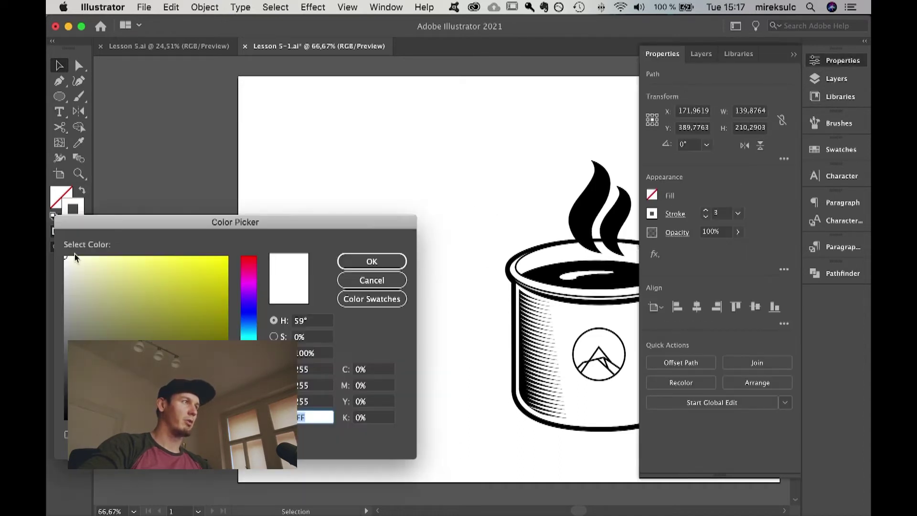
pyautogui.write('000000')
pyautogui.click(398, 260)
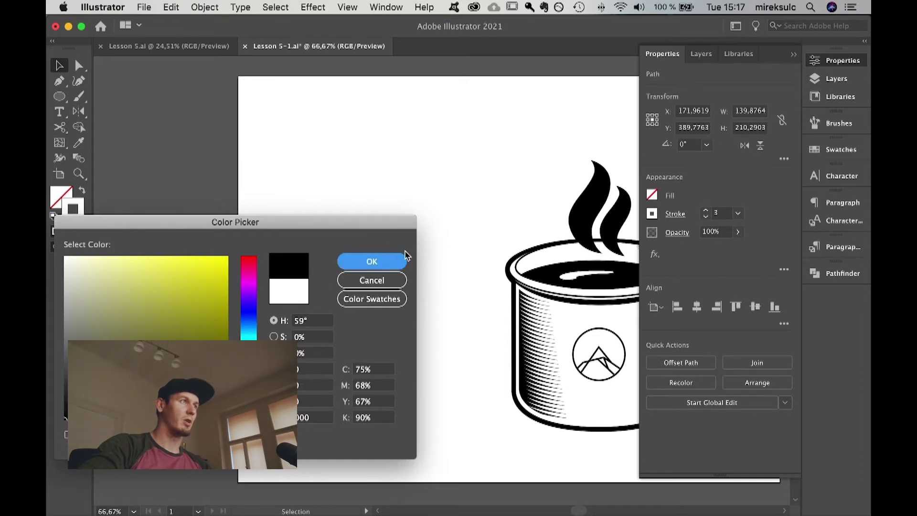
# Increase the mug profile path's stroke weight to 14 pt.
pyautogui.click(272, 242)
pyautogui.moveTo(271, 242); pyautogui.dragTo(409, 334)
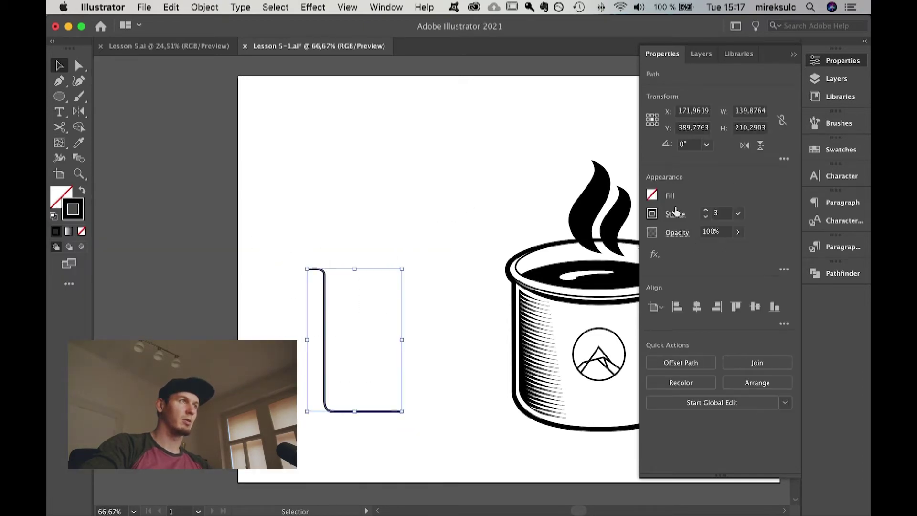
pyautogui.click(705, 211)
pyautogui.click(706, 211)
pyautogui.click(456, 244)
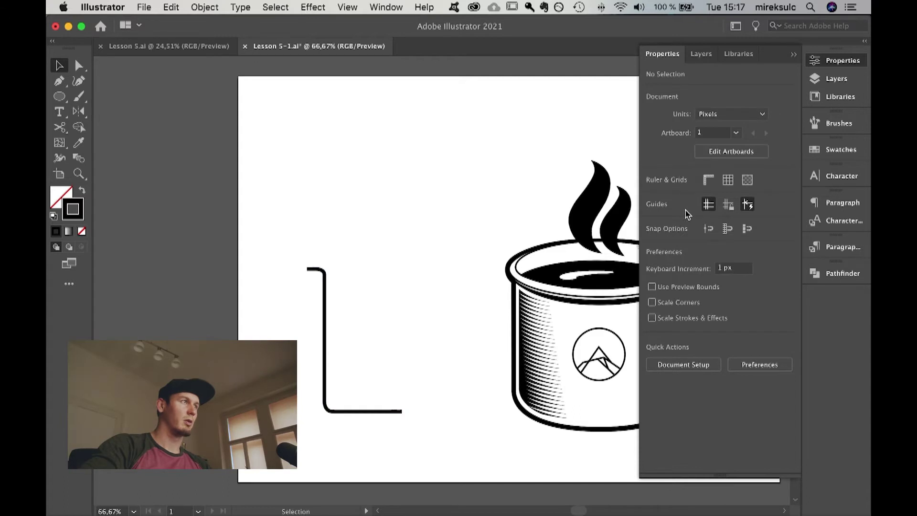
pyautogui.click(322, 299)
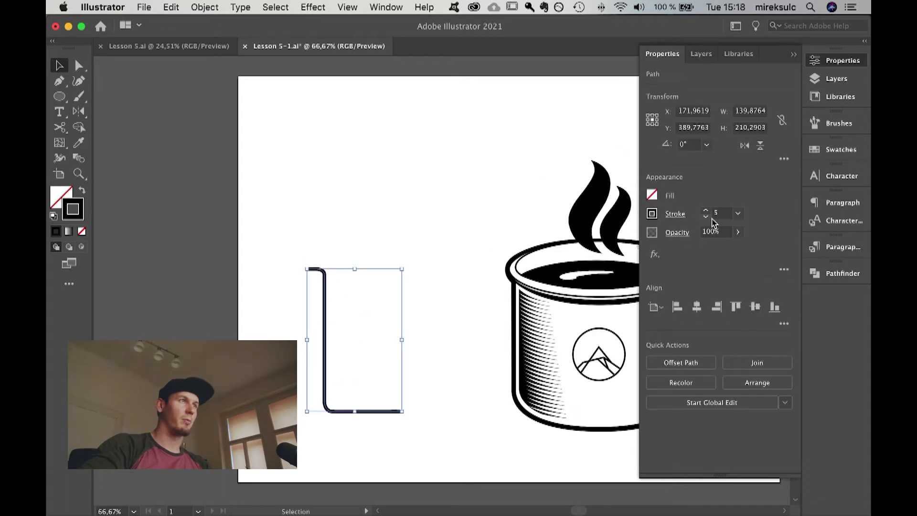
pyautogui.click(706, 211)
pyautogui.click(706, 211)
pyautogui.click(307, 260)
# Move the end point of the profile's rim outward by about 7 px to lengthen the rim.
pyautogui.press('a')
pyautogui.click(310, 270)
pyautogui.moveTo(310, 270)
pyautogui.mouseDown()
pyautogui.moveTo(325, 278)
pyautogui.moveTo(318, 268)
pyautogui.mouseUp()
pyautogui.click(325, 279)
pyautogui.click(354, 249)
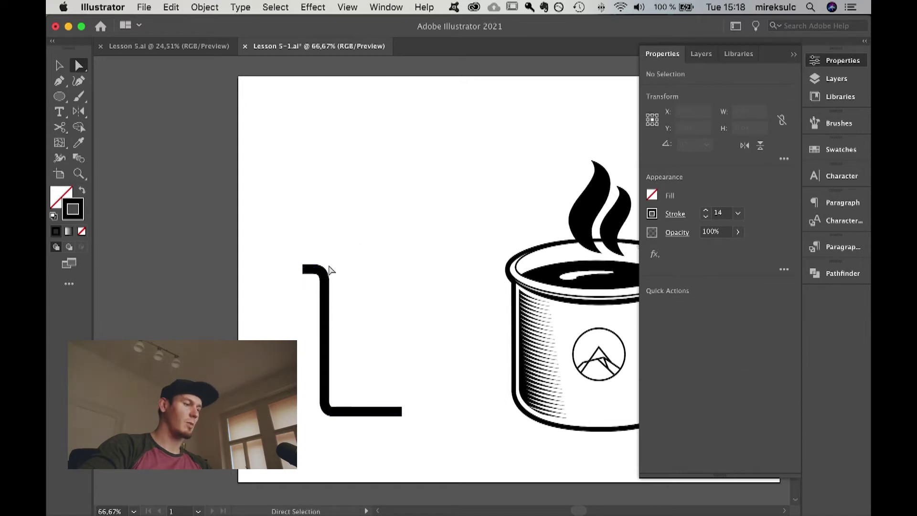
# Apply round caps to the ends of the mug profile's stroke.
pyautogui.press('v')
pyautogui.moveTo(260, 211); pyautogui.dragTo(427, 466)
pyautogui.click(682, 216)
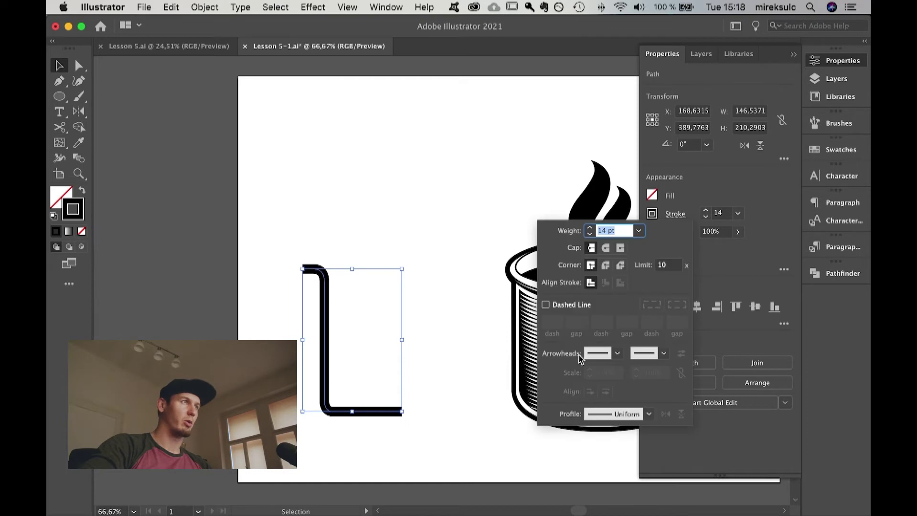
pyautogui.click(604, 241)
pyautogui.click(403, 192)
# Shift the mug profile further from the illustration, to about X 138 px and Y 389 px.
pyautogui.moveTo(339, 218); pyautogui.dragTo(404, 446)
pyautogui.moveTo(310, 356); pyautogui.dragTo(305, 356)
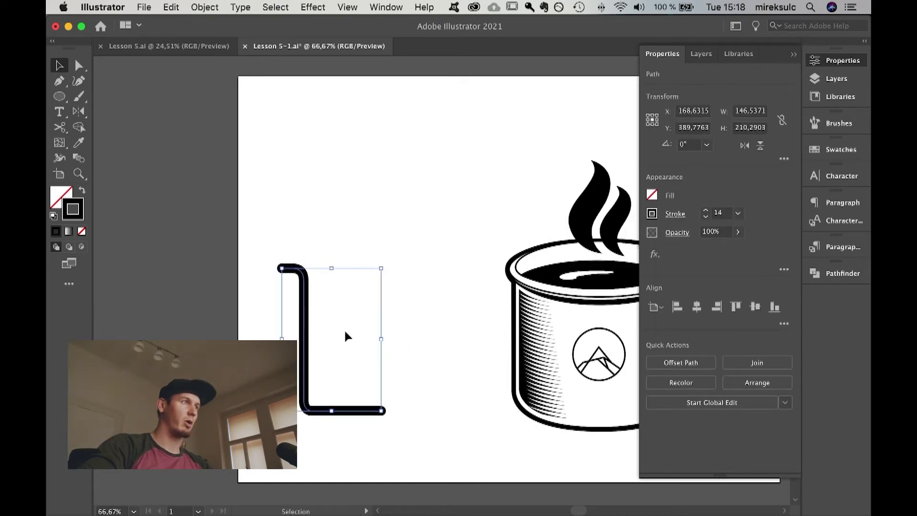
pyautogui.click(345, 331)
pyautogui.moveTo(266, 248); pyautogui.dragTo(513, 515)
pyautogui.click(468, 395)
pyautogui.press('a')
pyautogui.moveTo(334, 383); pyautogui.dragTo(422, 458)
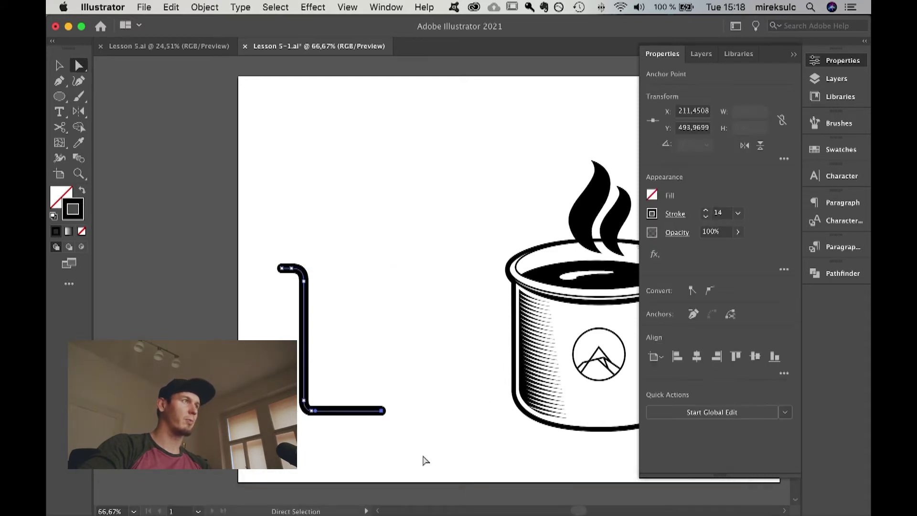
pyautogui.press('v')
pyautogui.click(437, 314)
# Apply a 3D Revolve effect to the mug profile, revolving it 360° from its right edge with plastic shading.
pyautogui.moveTo(262, 222); pyautogui.dragTo(452, 432)
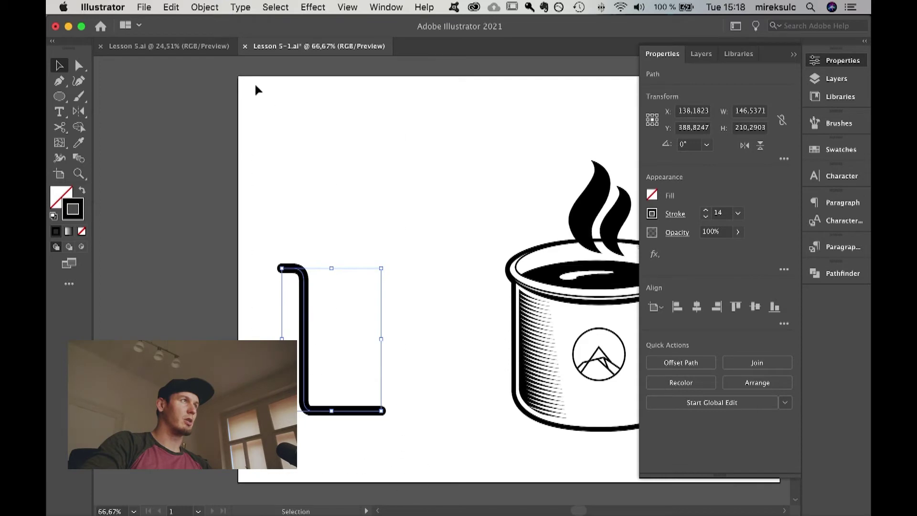
pyautogui.click(313, 7)
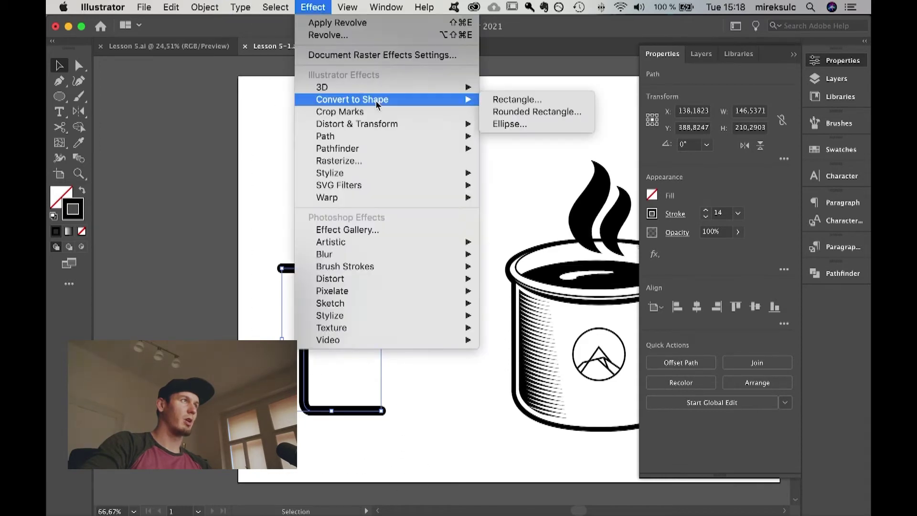
pyautogui.moveTo(359, 90)
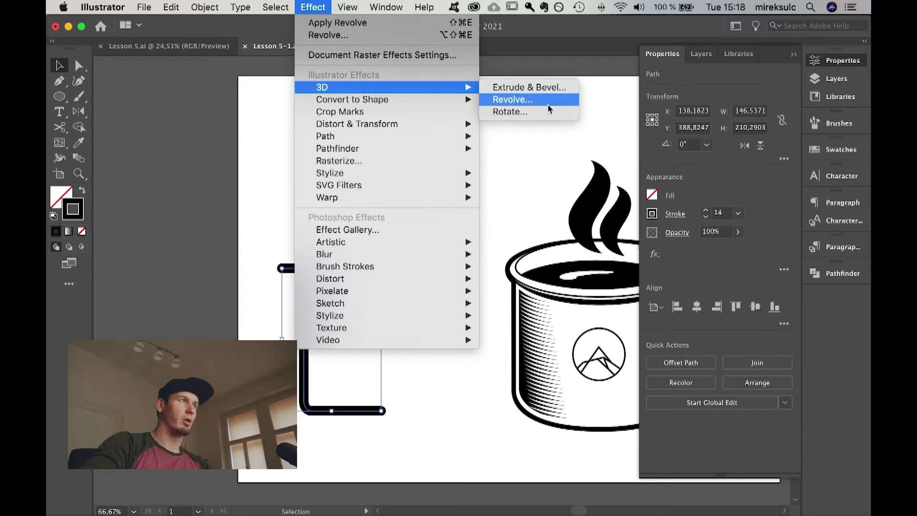
pyautogui.click(522, 101)
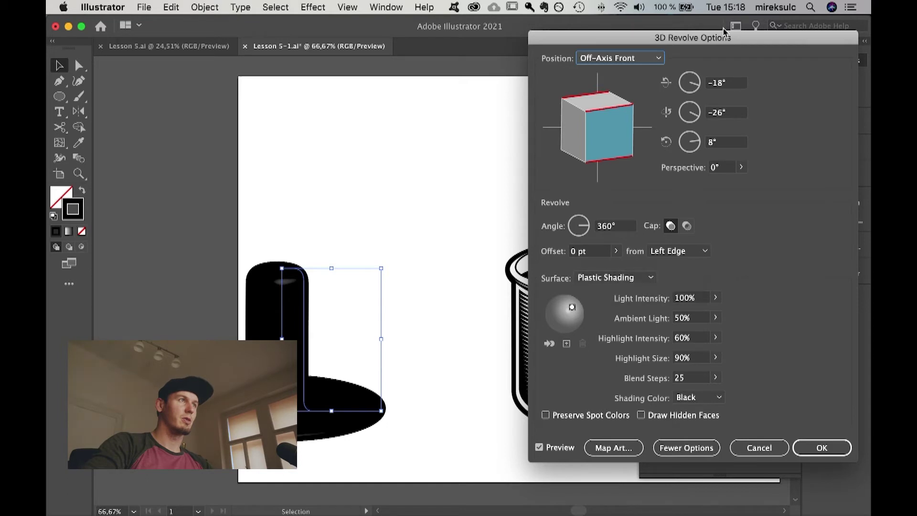
pyautogui.moveTo(725, 36); pyautogui.dragTo(620, 12)
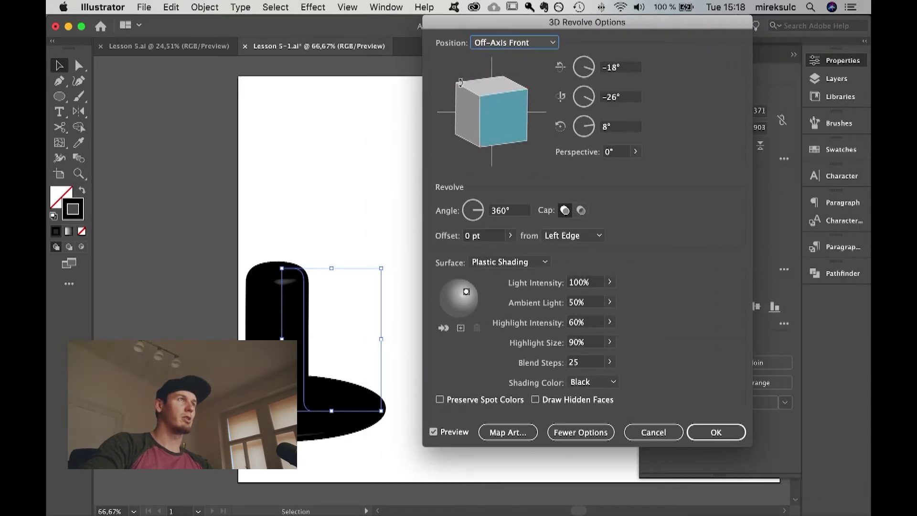
pyautogui.moveTo(562, 24); pyautogui.dragTo(574, 49)
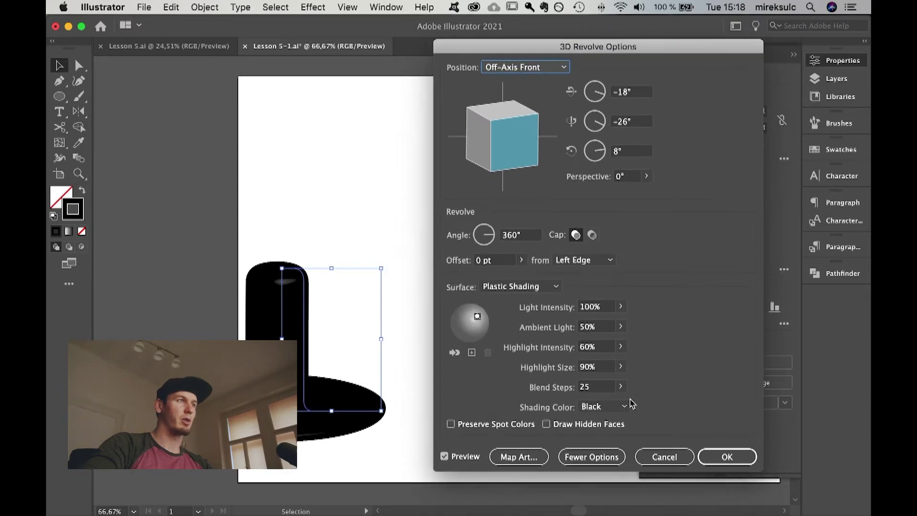
pyautogui.click(584, 457)
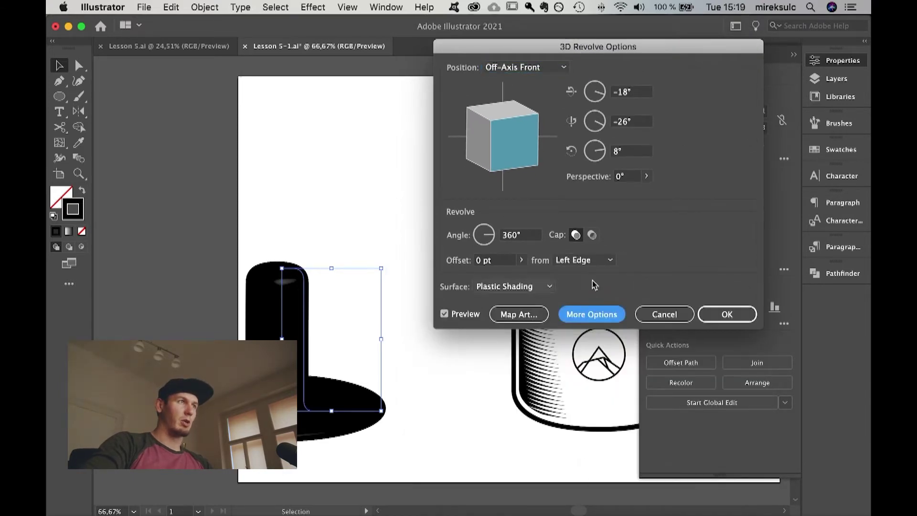
pyautogui.click(591, 315)
pyautogui.moveTo(631, 45); pyautogui.dragTo(644, 31)
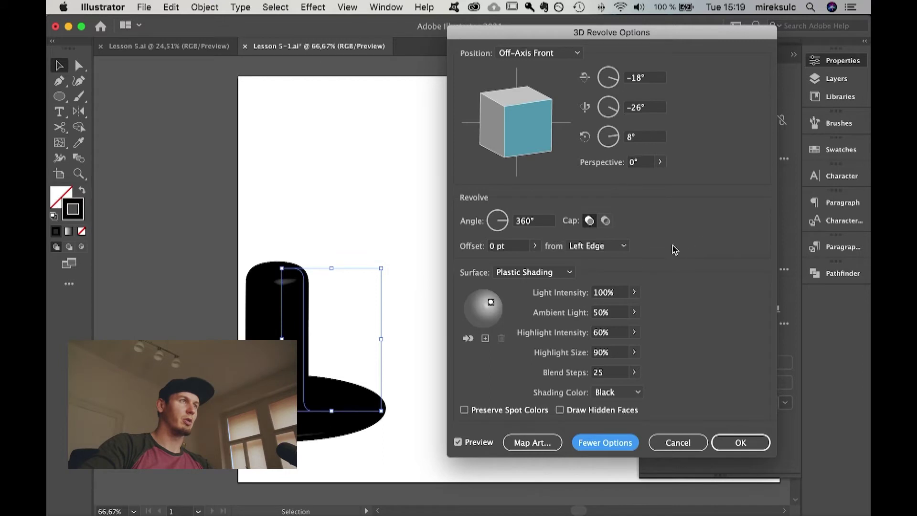
pyautogui.click(621, 246)
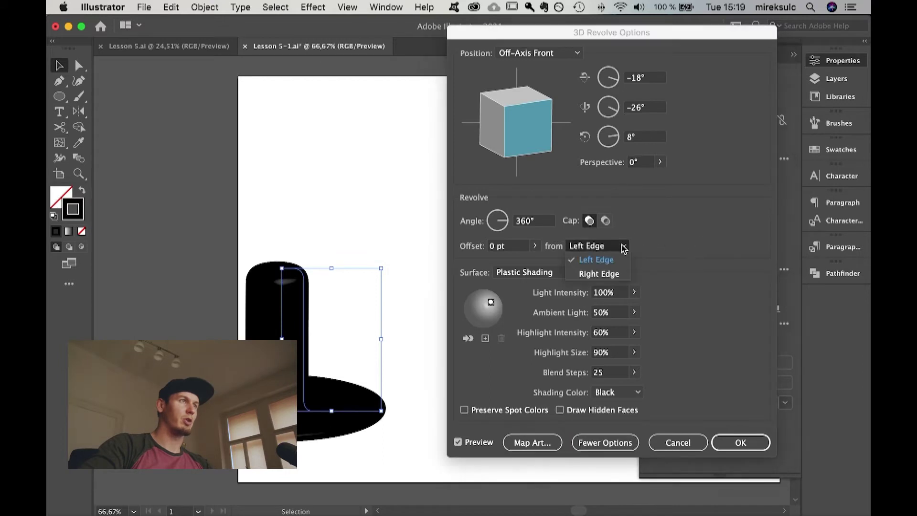
pyautogui.click(599, 274)
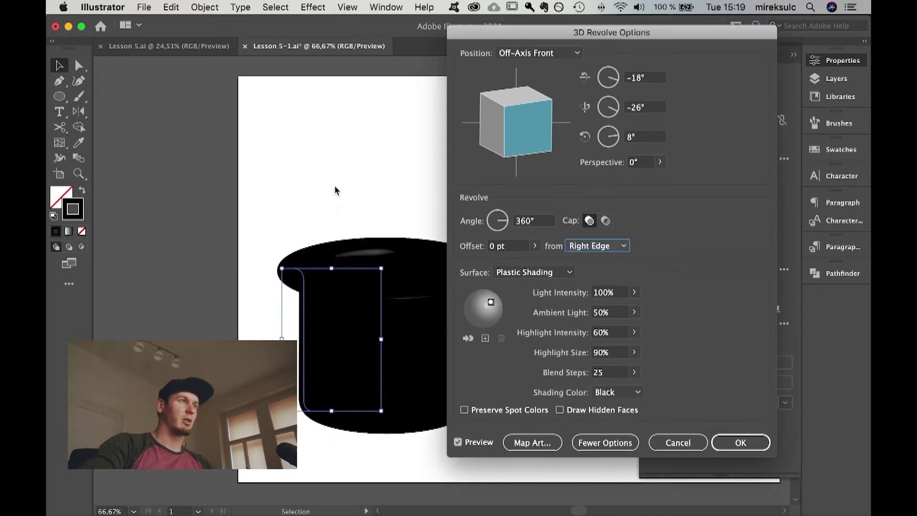
pyautogui.click(740, 442)
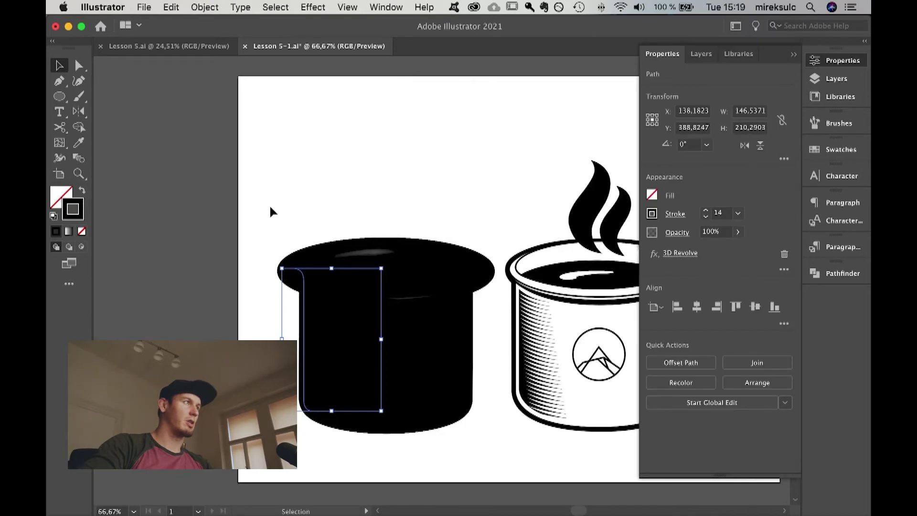
# Recolor the revolved mug's stroke to a light blue-violet, RGB 167, 173, 216.
pyautogui.hscroll(3, 271, 210)
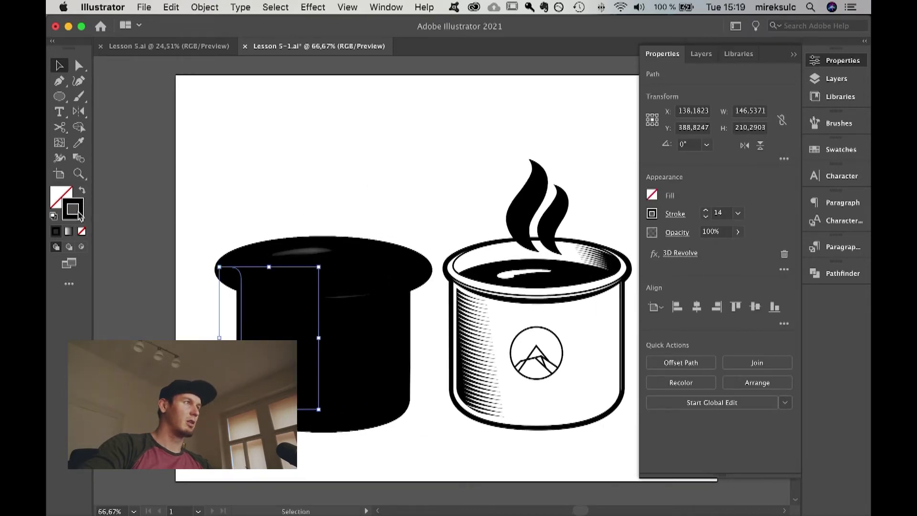
pyautogui.doubleClick(79, 215)
pyautogui.click(130, 295)
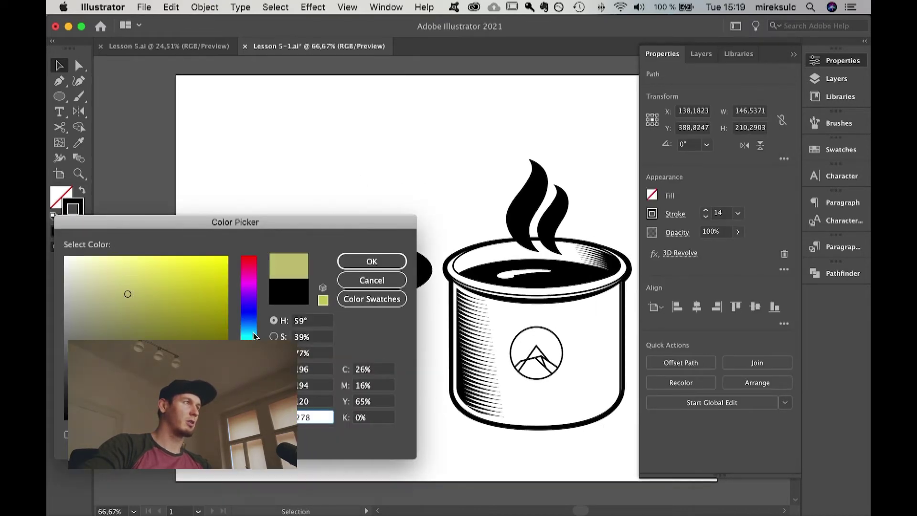
pyautogui.click(249, 315)
pyautogui.click(115, 280)
pyautogui.moveTo(115, 280); pyautogui.dragTo(101, 281)
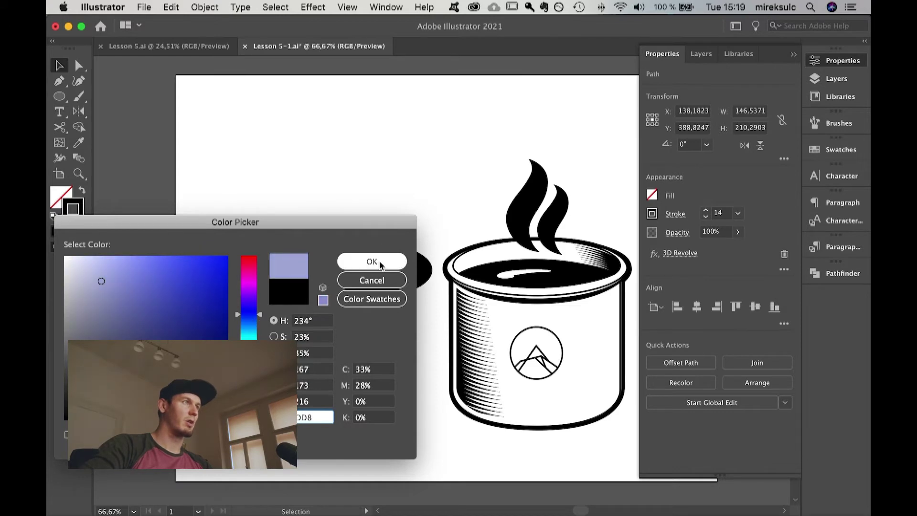
pyautogui.click(399, 258)
pyautogui.press('super+shift+a')
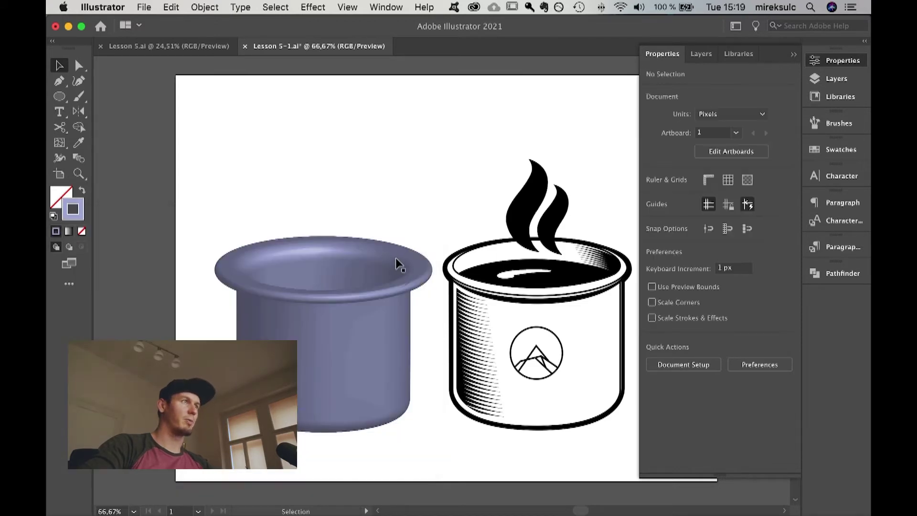
# Move the revolved mug slightly away from the reference illustration, to about X 121 px and Y 391 px.
pyautogui.moveTo(365, 308); pyautogui.dragTo(355, 311)
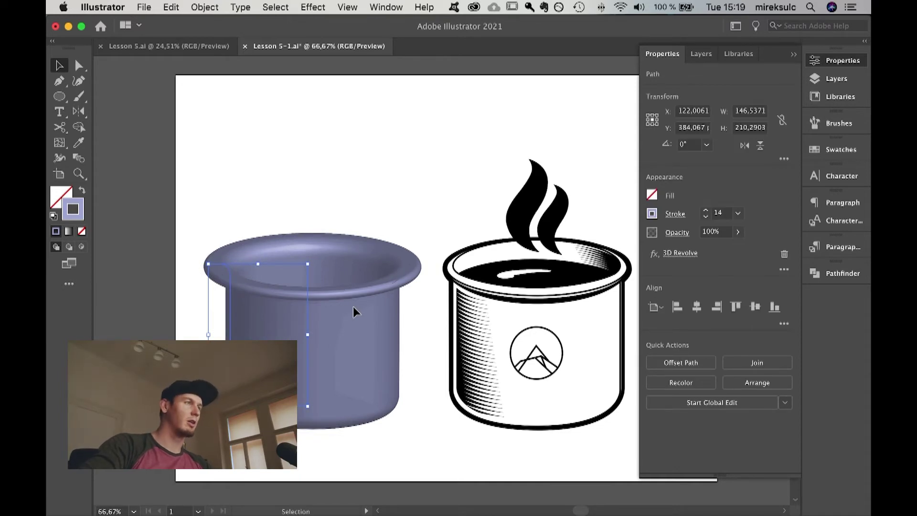
pyautogui.moveTo(354, 311); pyautogui.dragTo(334, 300)
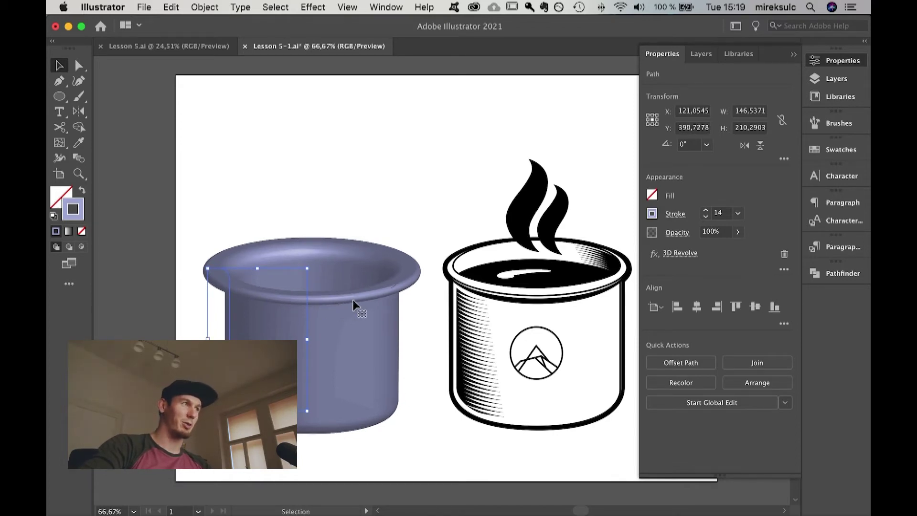
pyautogui.click(200, 287)
# Shorten the mug's rim by moving the profile's outer rim points inward, narrowing the path to about 132 px.
pyautogui.scroll(5, 205, 289)
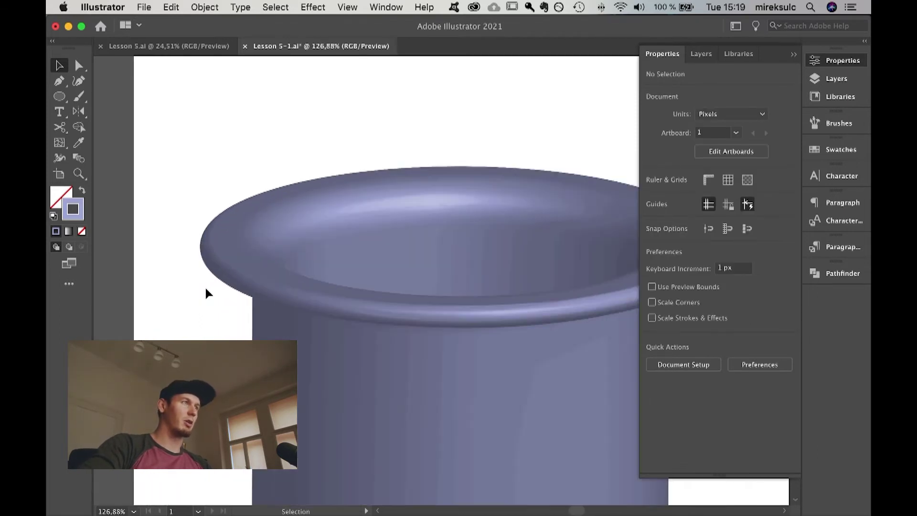
pyautogui.click(258, 241)
pyautogui.press('a')
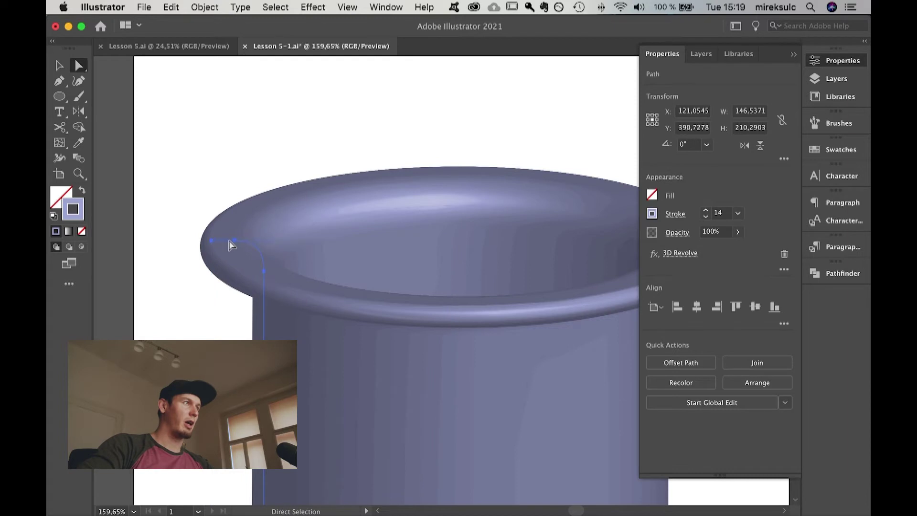
pyautogui.click(211, 243)
pyautogui.moveTo(210, 244); pyautogui.dragTo(240, 244)
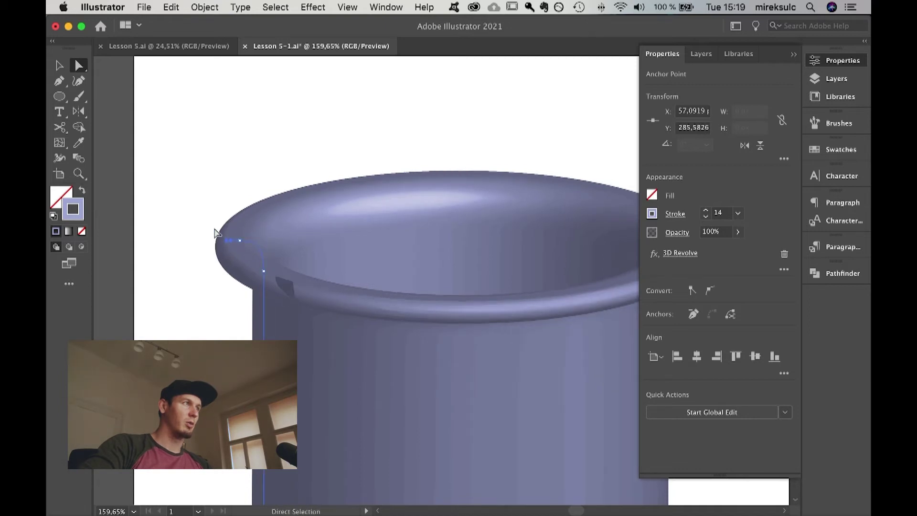
pyautogui.click(245, 249)
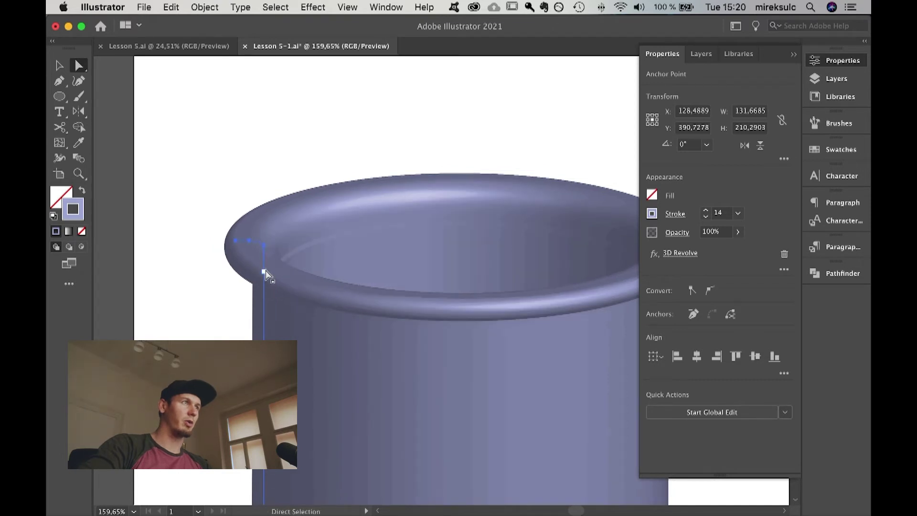
pyautogui.click(310, 170)
pyautogui.scroll(-5, 305, 150)
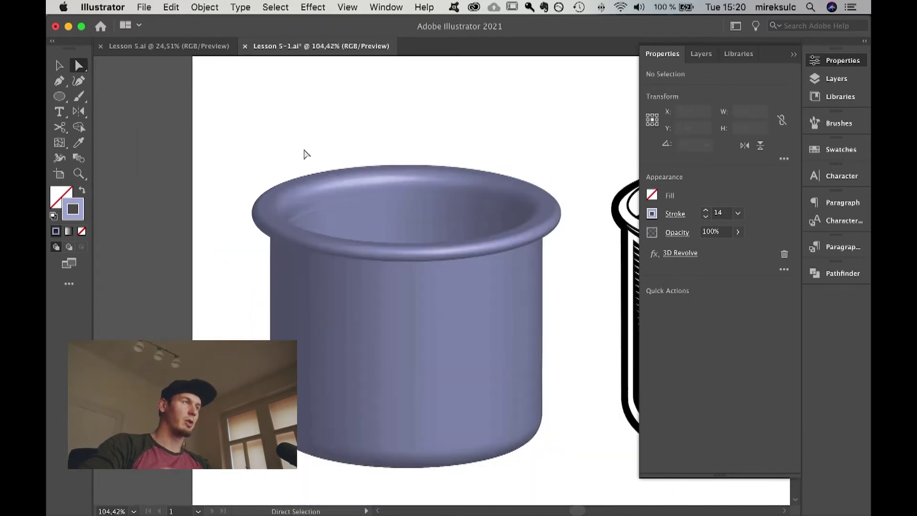
pyautogui.moveTo(355, 128); pyautogui.dragTo(347, 143)
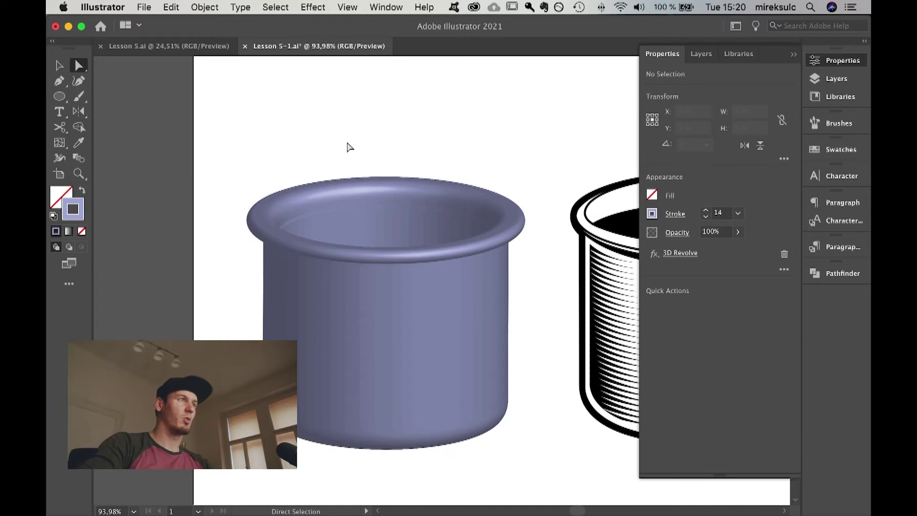
# Set the blend steps of the mug's 3D Revolve effect to 100 for smoother shading.
pyautogui.press('v')
pyautogui.click(361, 277)
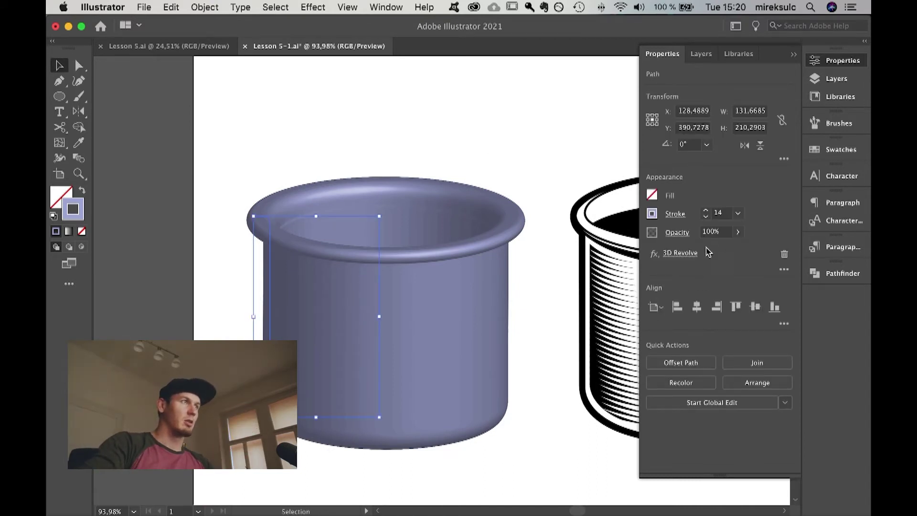
pyautogui.click(681, 254)
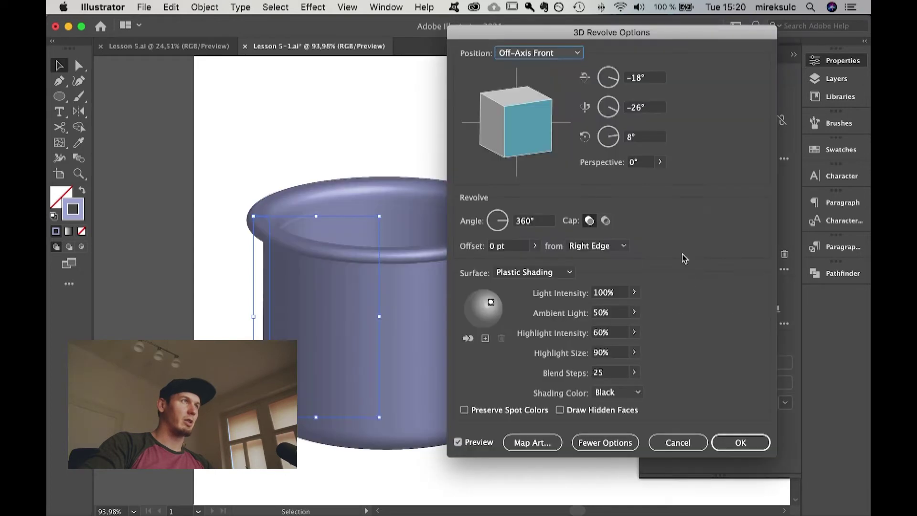
pyautogui.moveTo(598, 37); pyautogui.dragTo(672, 64)
pyautogui.moveTo(795, 62); pyautogui.dragTo(747, 184)
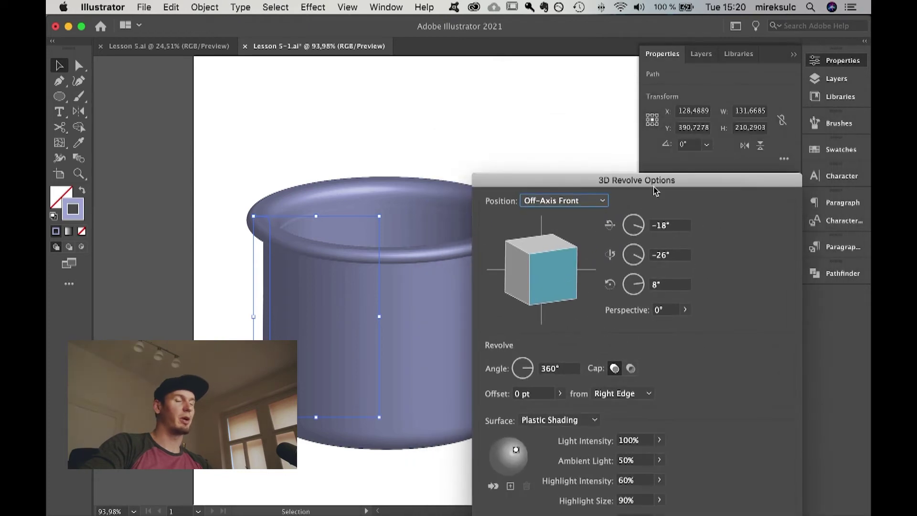
pyautogui.moveTo(615, 186); pyautogui.dragTo(656, 75)
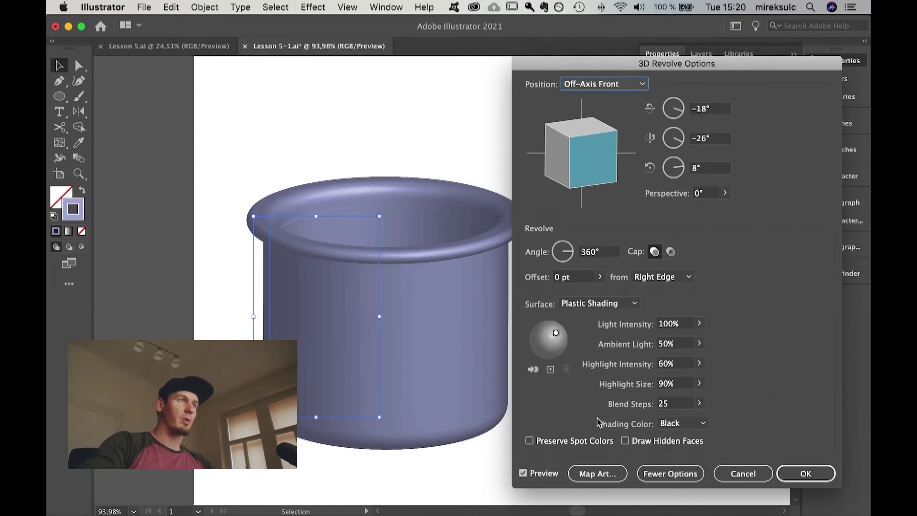
pyautogui.click(659, 407)
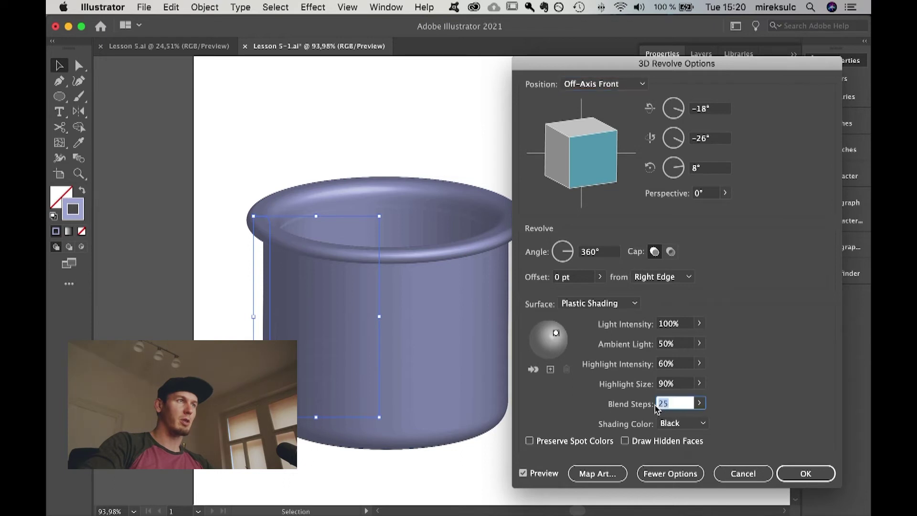
pyautogui.click(700, 403)
pyautogui.moveTo(656, 418); pyautogui.dragTo(667, 419)
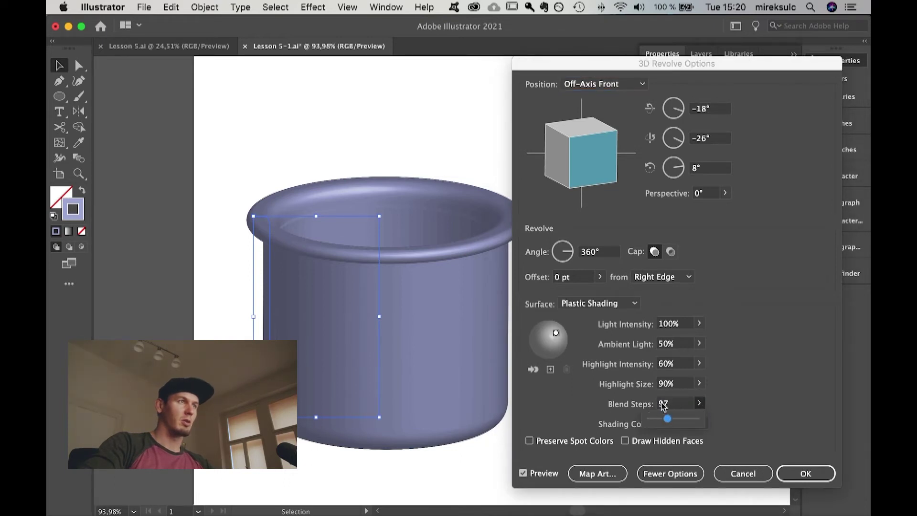
pyautogui.click(676, 406)
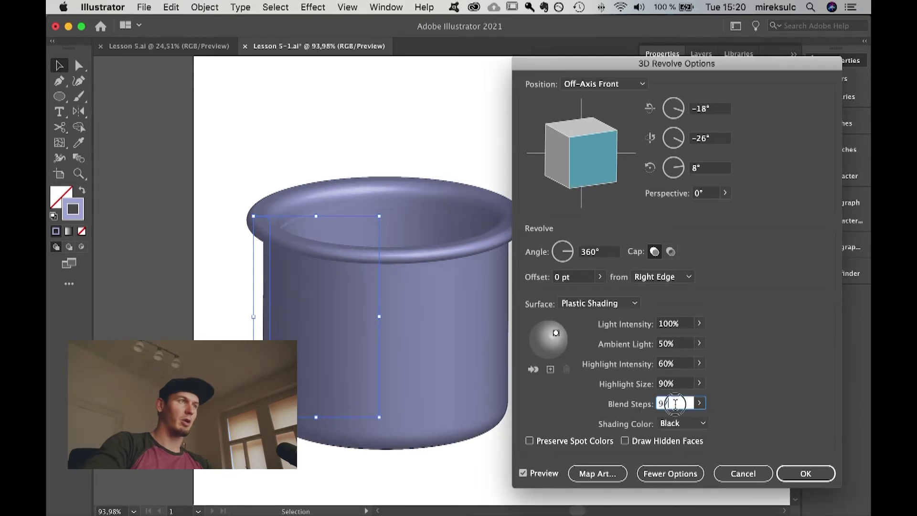
pyautogui.write('100')
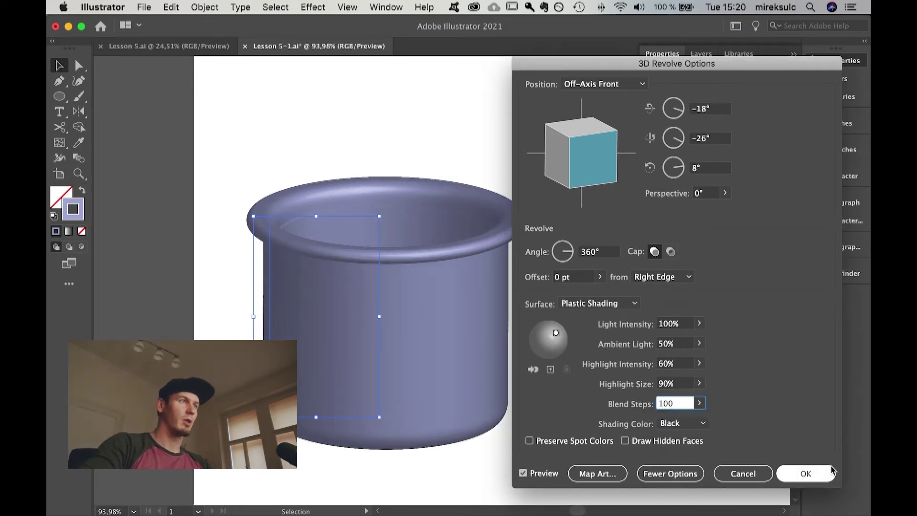
pyautogui.click(806, 474)
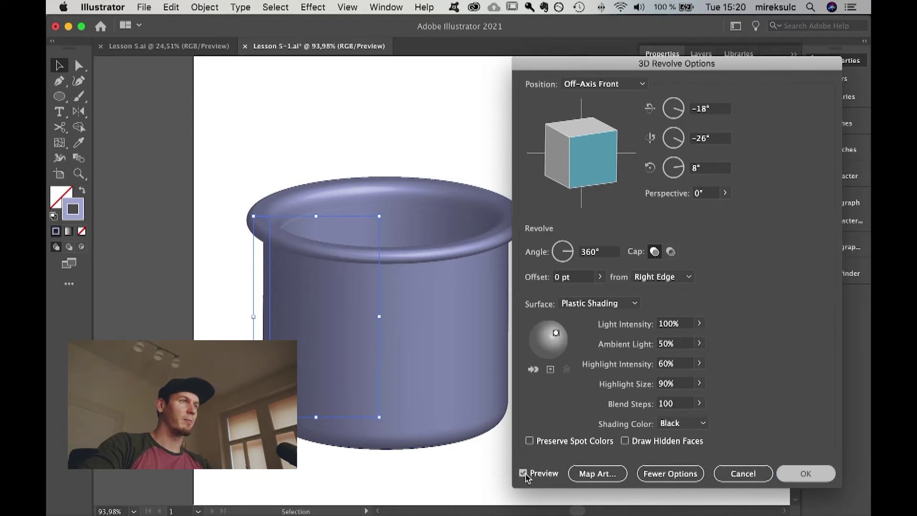
pyautogui.click(806, 474)
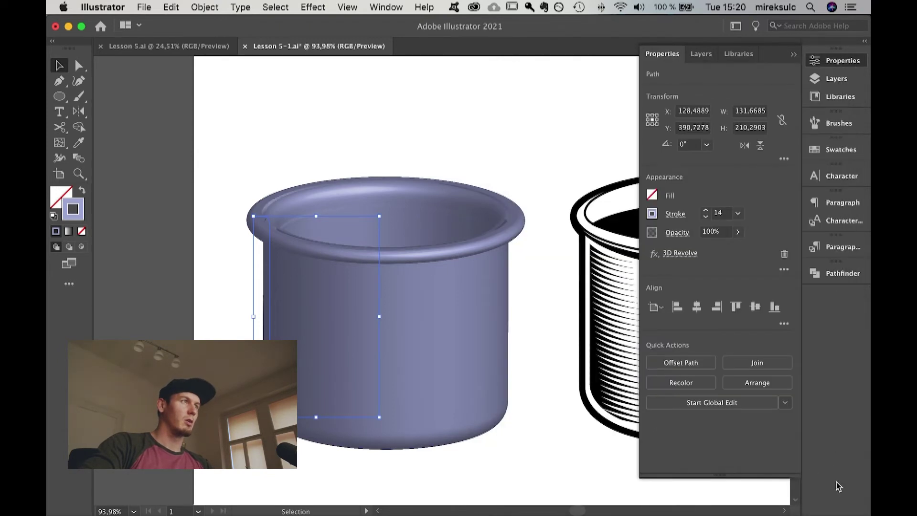
pyautogui.click(542, 478)
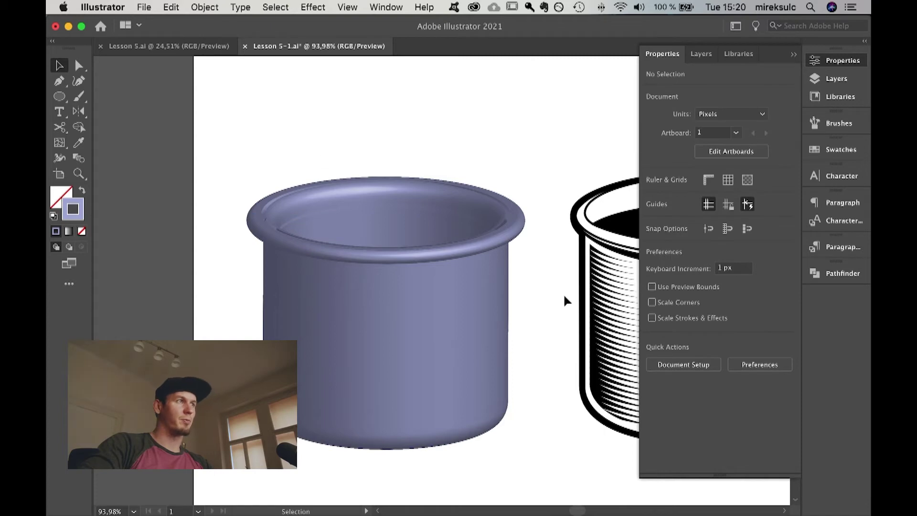
# Examine the revolved mug side by side with the black-and-white reference illustration.
pyautogui.moveTo(281, 127); pyautogui.dragTo(506, 472)
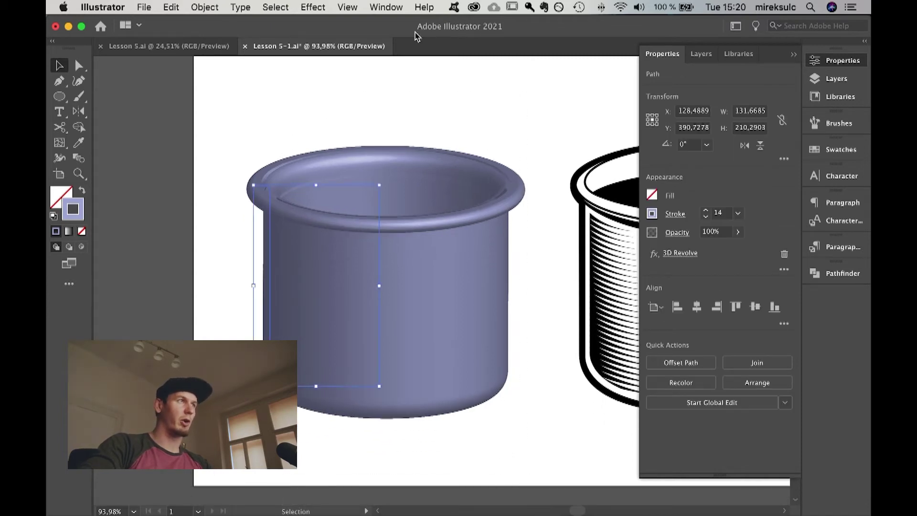
pyautogui.click(417, 119)
pyautogui.scroll(-2, 416, 117)
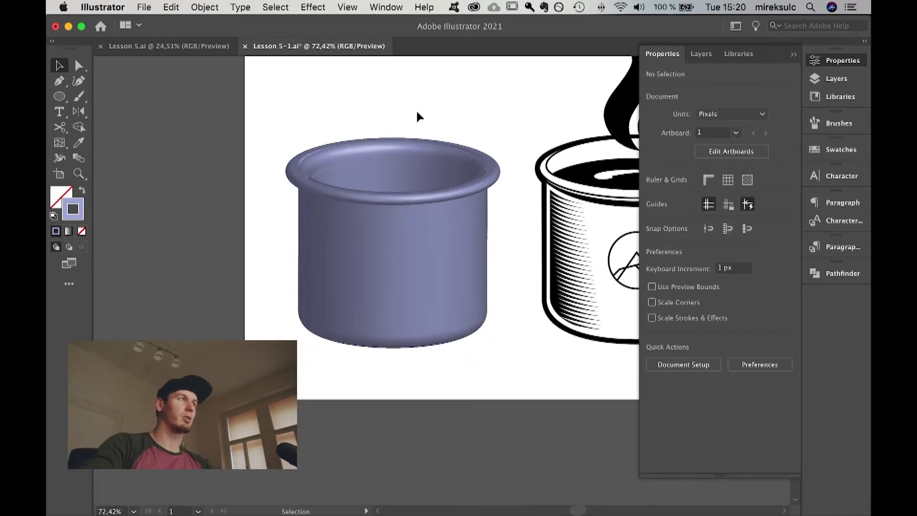
pyautogui.moveTo(419, 94); pyautogui.dragTo(424, 175)
pyautogui.click(844, 65)
pyautogui.click(843, 65)
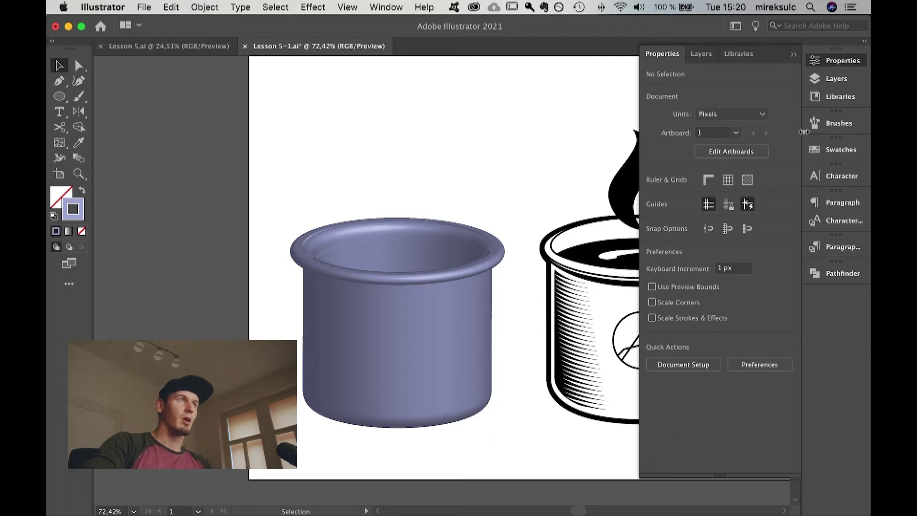
pyautogui.click(825, 63)
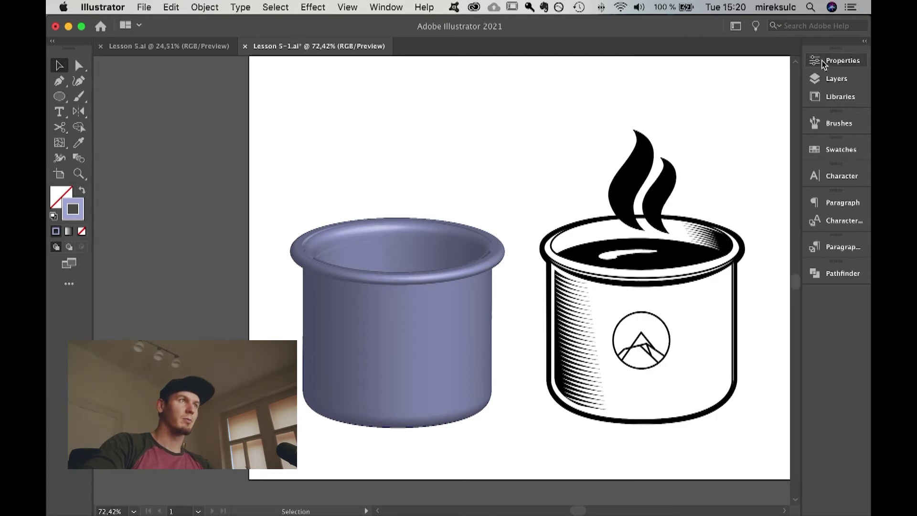
pyautogui.click(825, 63)
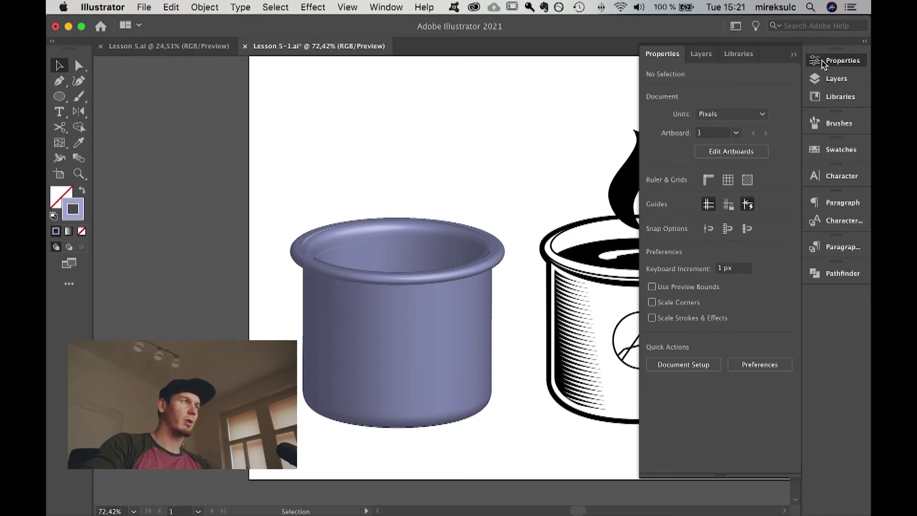
# Isolate the revolved mug's path and review its 3D Revolve settings without changing them.
pyautogui.click(374, 289)
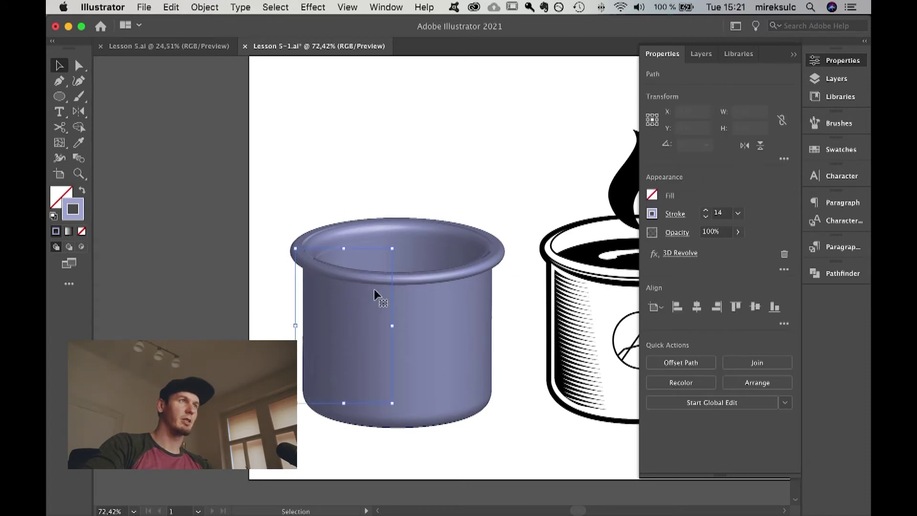
pyautogui.doubleClick(374, 289)
pyautogui.click(680, 253)
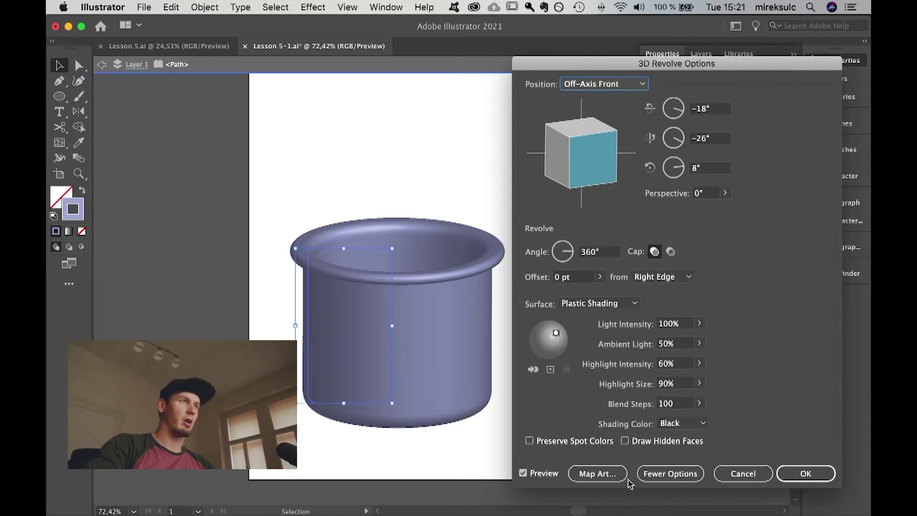
pyautogui.moveTo(726, 75); pyautogui.dragTo(714, 432)
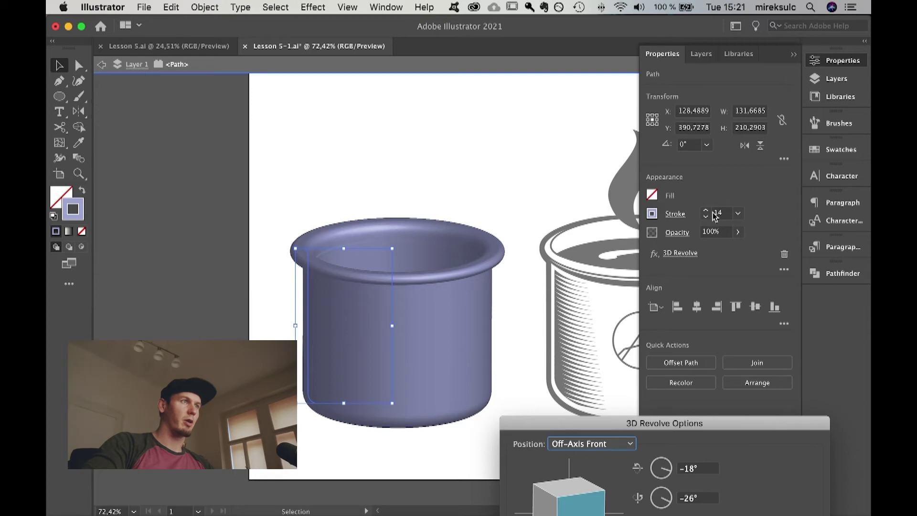
pyautogui.moveTo(664, 424); pyautogui.dragTo(418, 22)
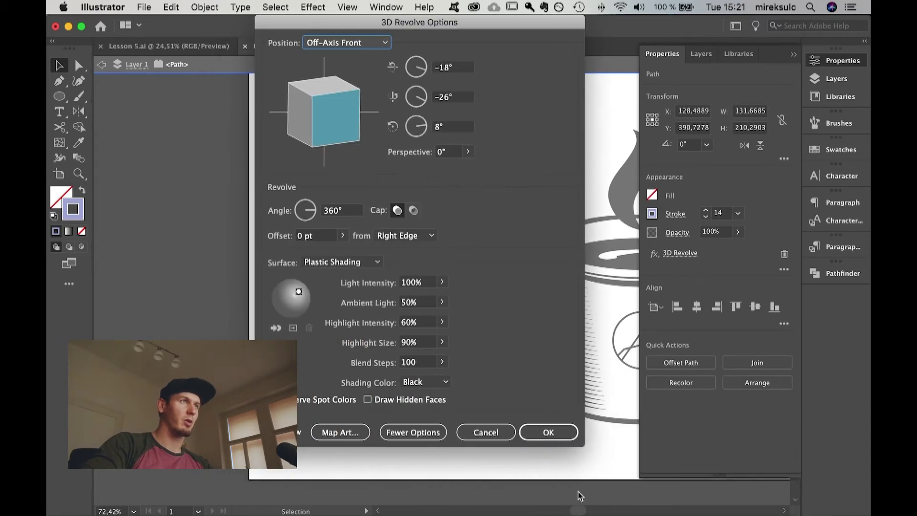
pyautogui.click(544, 433)
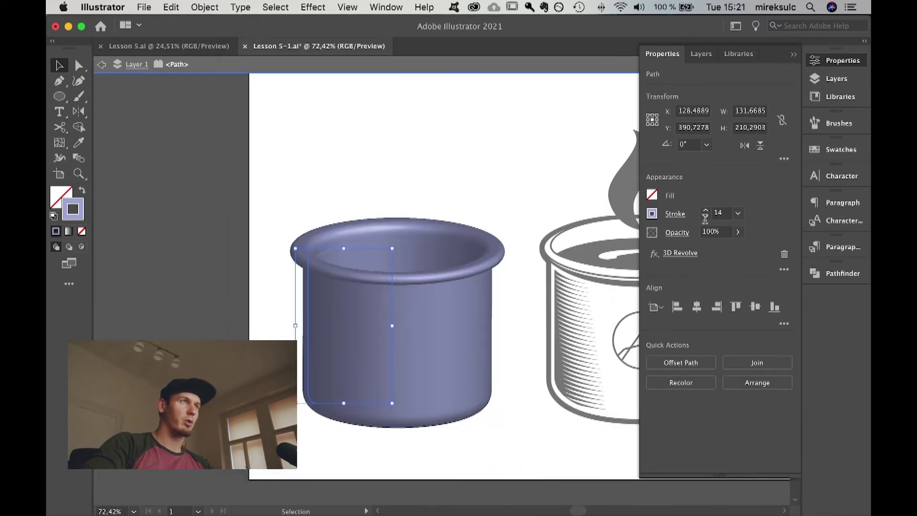
# Try thinner mug walls by lowering the profile's stroke weight one point at a time down to no stroke.
pyautogui.click(707, 217)
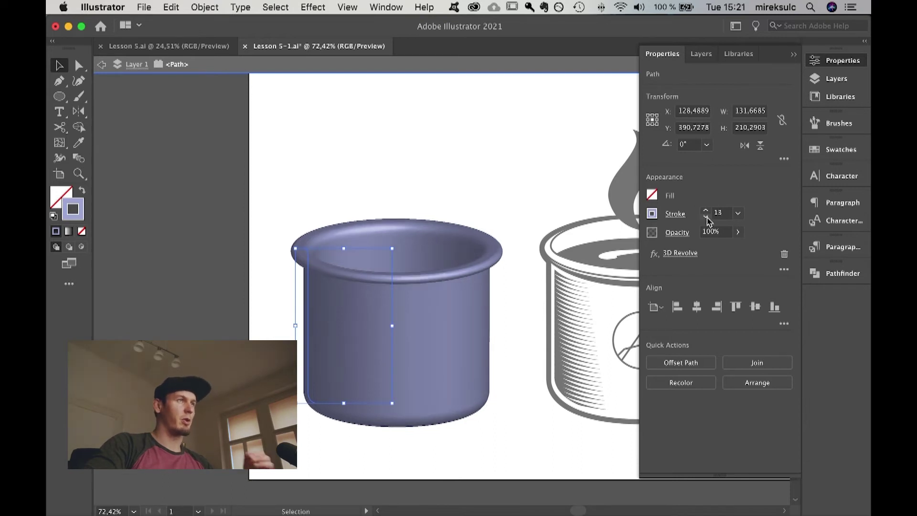
pyautogui.click(706, 218)
pyautogui.click(707, 217)
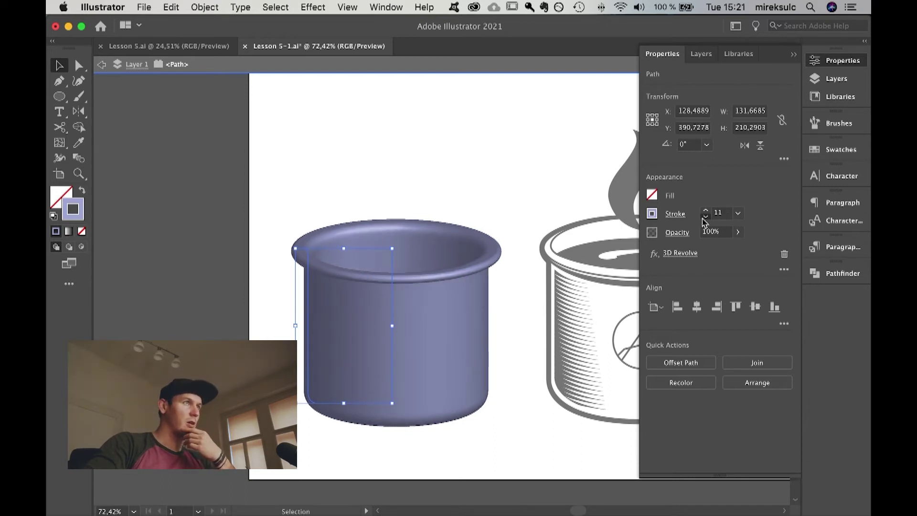
pyautogui.click(706, 218)
pyautogui.click(706, 217)
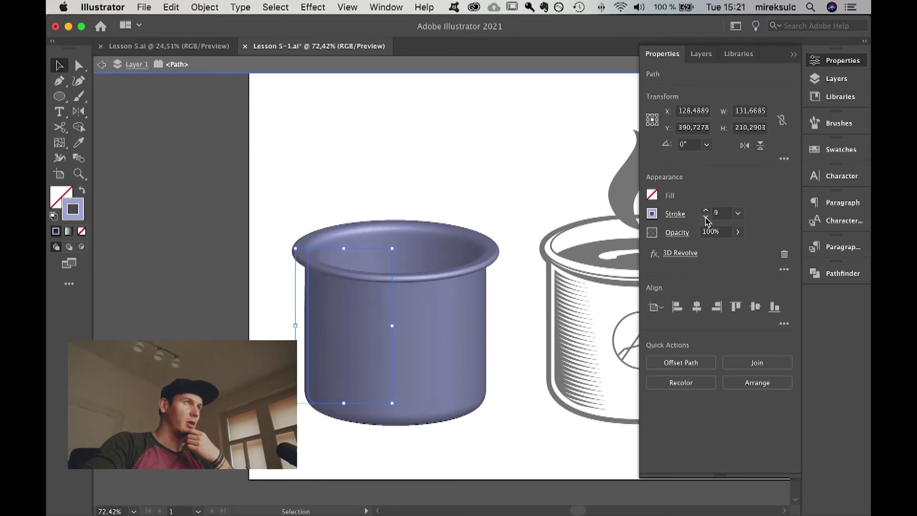
pyautogui.click(706, 217)
pyautogui.click(707, 218)
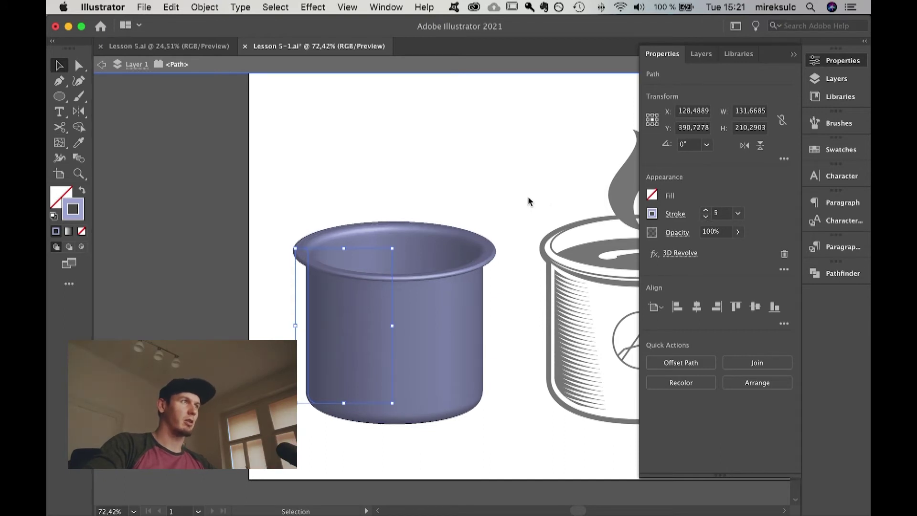
pyautogui.click(706, 217)
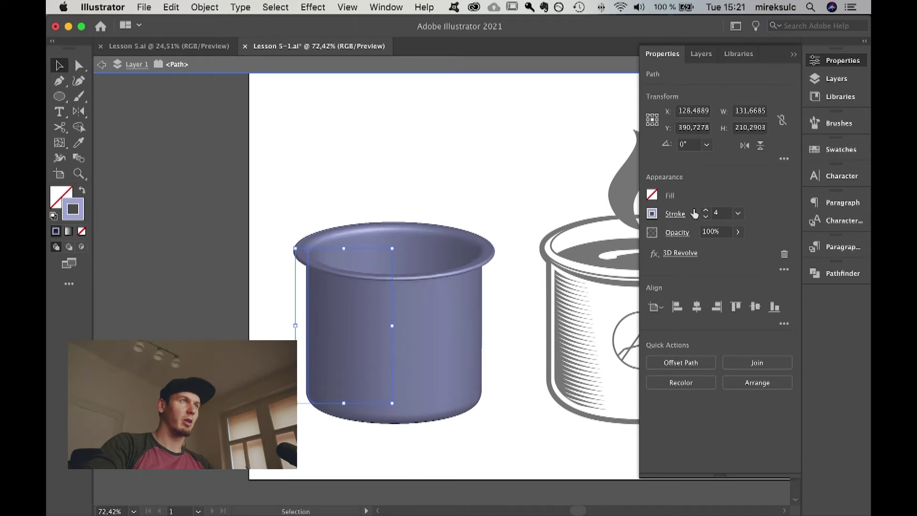
pyautogui.click(707, 216)
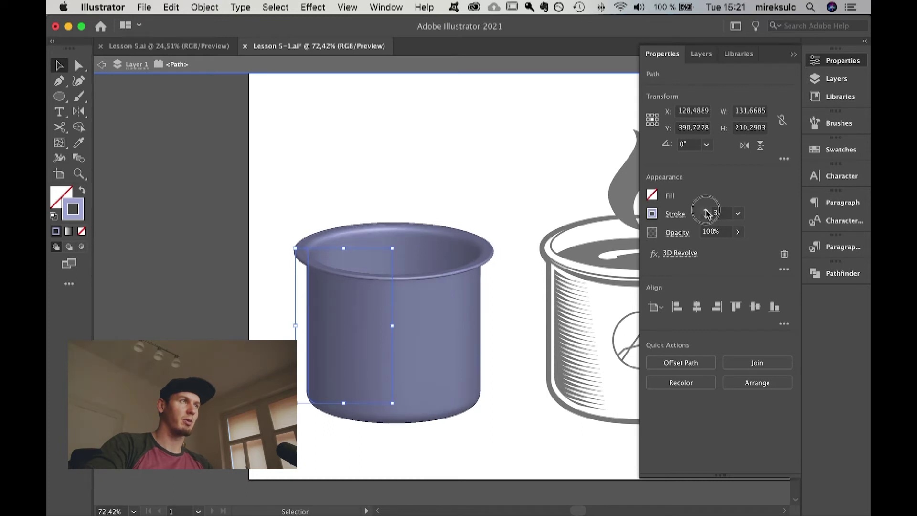
pyautogui.click(706, 216)
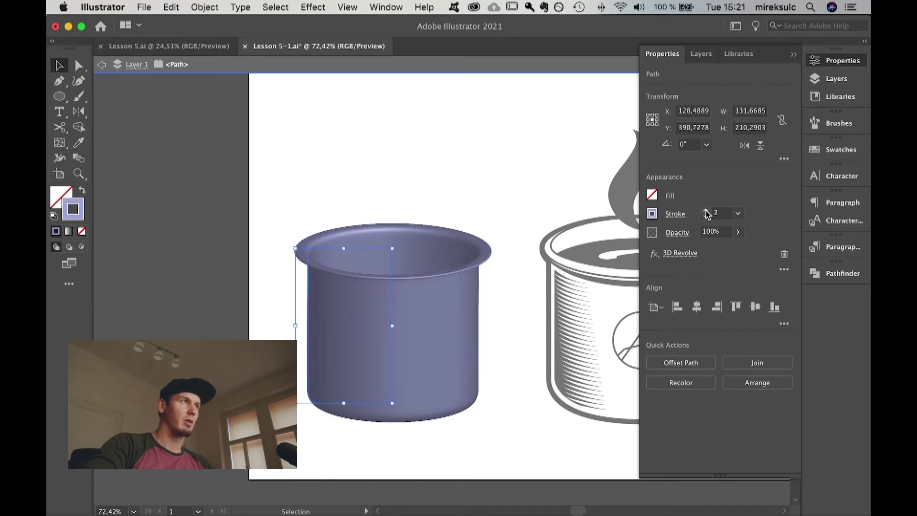
pyautogui.click(707, 216)
pyautogui.click(707, 216)
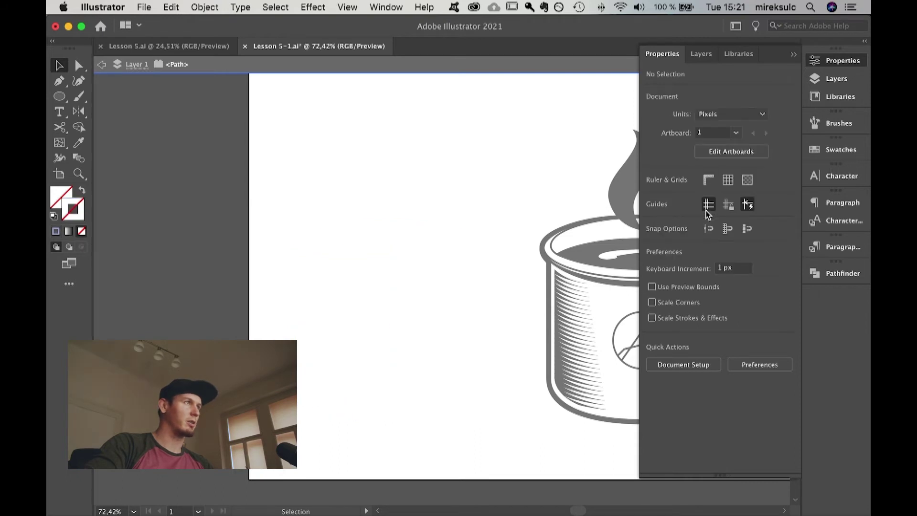
# Reselect the mug's profile path and set its stroke weight to 4.
pyautogui.moveTo(371, 164); pyautogui.dragTo(497, 477)
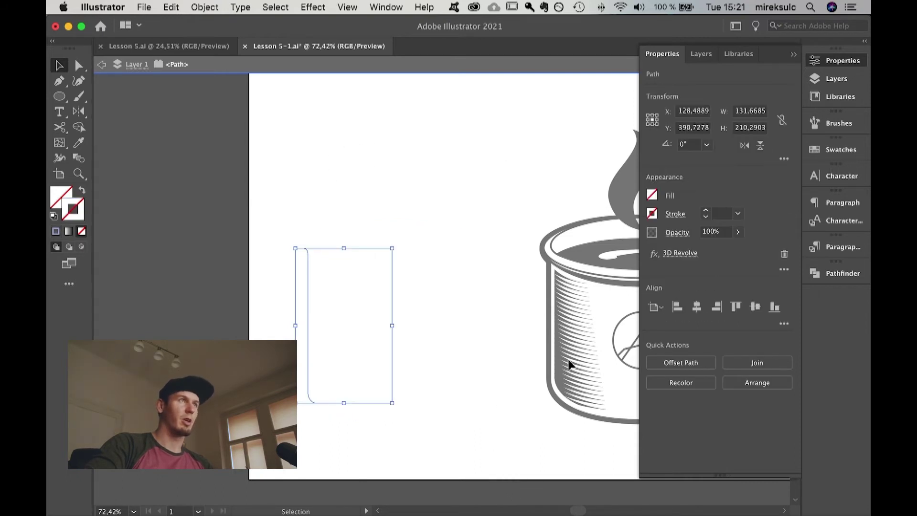
pyautogui.click(706, 212)
pyautogui.click(706, 213)
pyautogui.click(707, 212)
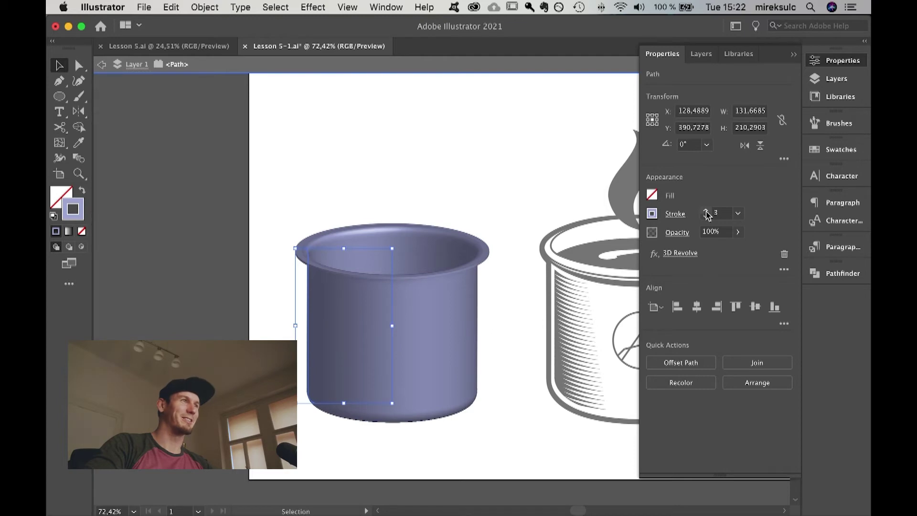
pyautogui.click(706, 212)
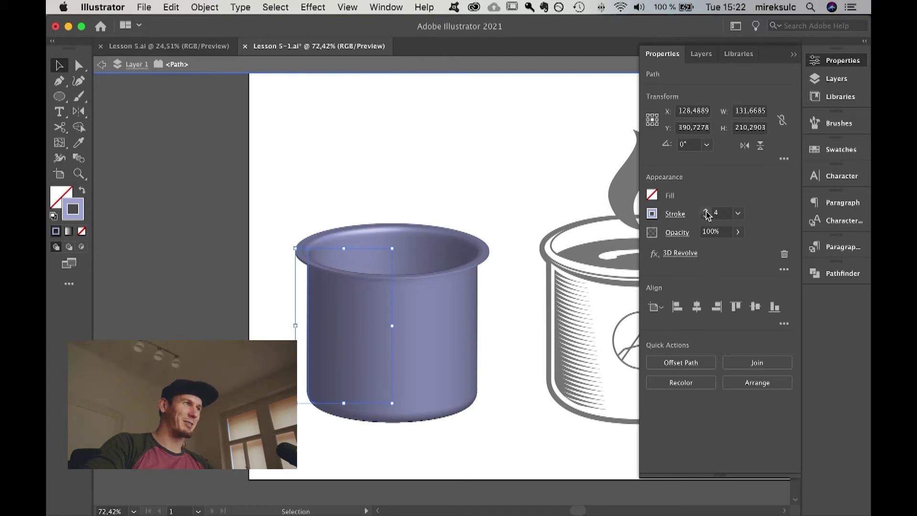
# Widen the mug's profile path outward to about 138 px.
pyautogui.click(338, 178)
pyautogui.moveTo(288, 184); pyautogui.dragTo(405, 449)
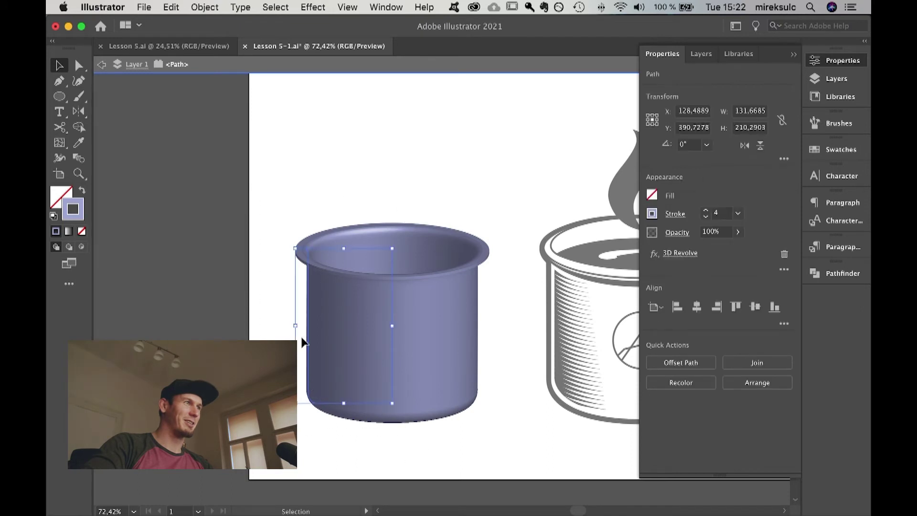
pyautogui.moveTo(295, 325); pyautogui.dragTo(291, 326)
pyautogui.click(292, 327)
pyautogui.scroll(1, 319, 300)
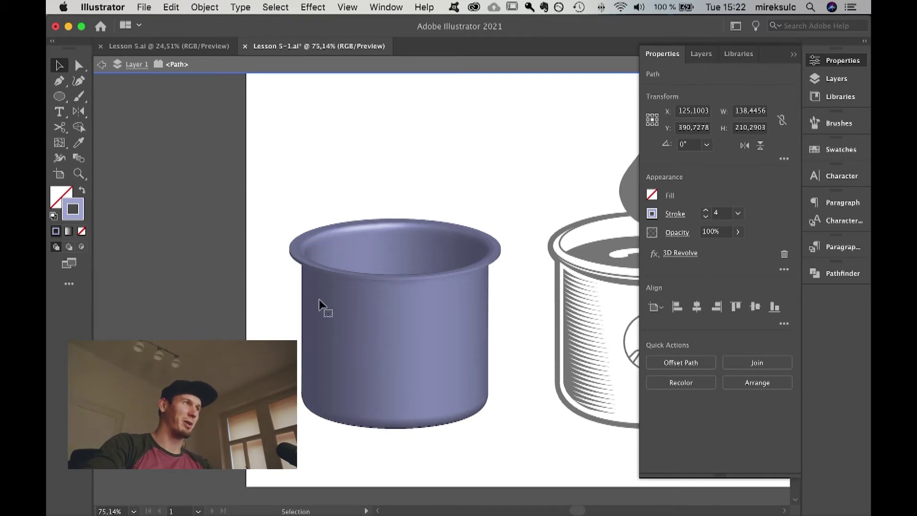
# Move the profile's outermost rim anchor point slightly inward, narrowing the path to about 134 px.
pyautogui.scroll(4, 320, 305)
pyautogui.press('a')
pyautogui.click(249, 89)
pyautogui.moveTo(231, 91); pyautogui.dragTo(256, 191)
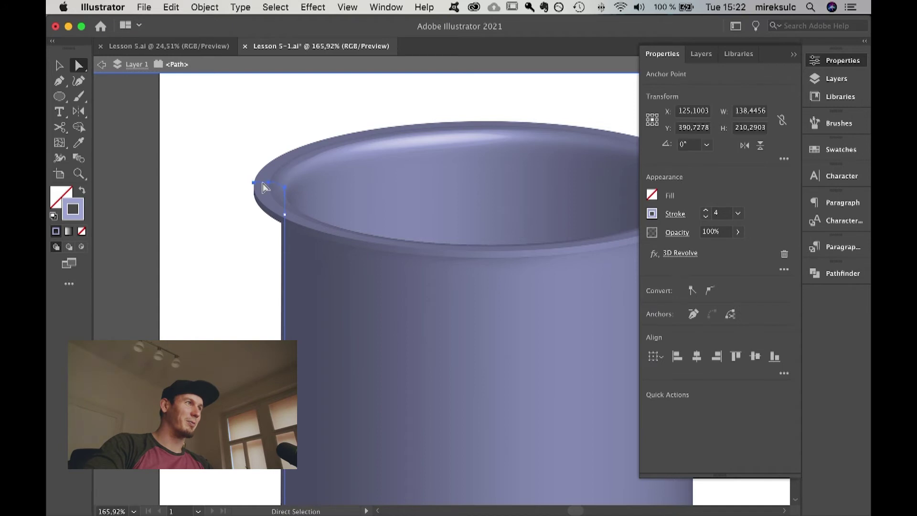
pyautogui.keyDown('shift'); pyautogui.click(254, 183); pyautogui.keyUp('shift')
pyautogui.moveTo(254, 183); pyautogui.dragTo(283, 189)
# Give the mug profile's stroke a round cap so the rim's edge is rounded, and deselect the path.
pyautogui.click(245, 151)
pyautogui.moveTo(236, 167); pyautogui.dragTo(268, 200)
pyautogui.click(674, 213)
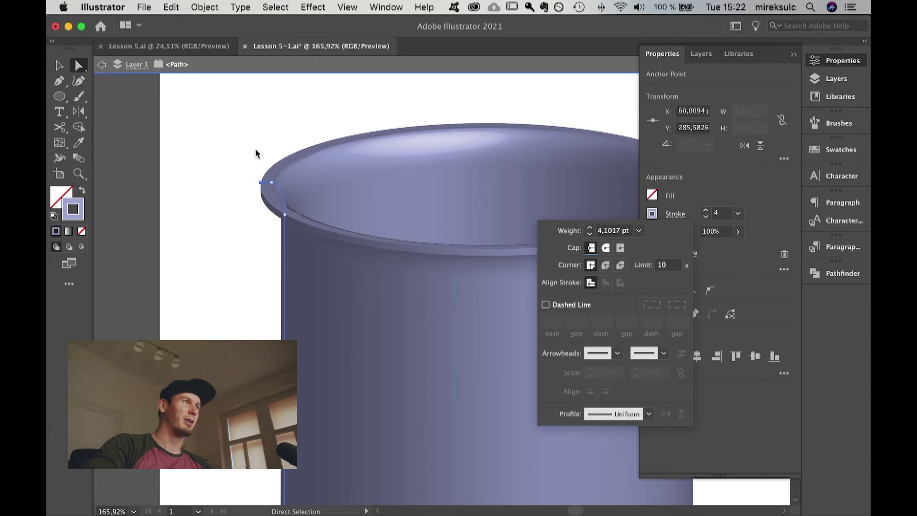
pyautogui.click(206, 225)
pyautogui.click(203, 226)
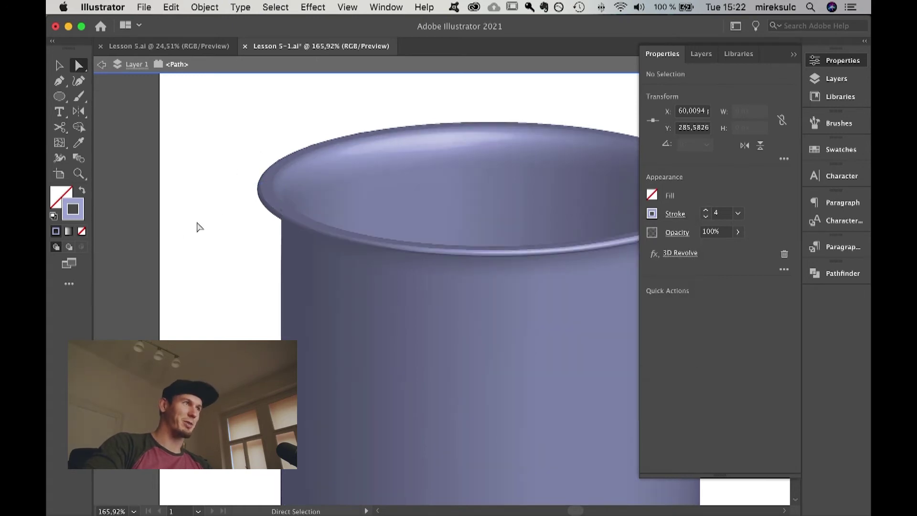
# Select the revolved mug and nudge it up slightly, to about Y 386 px.
pyautogui.scroll(-1, 204, 225)
pyautogui.scroll(-3, 205, 225)
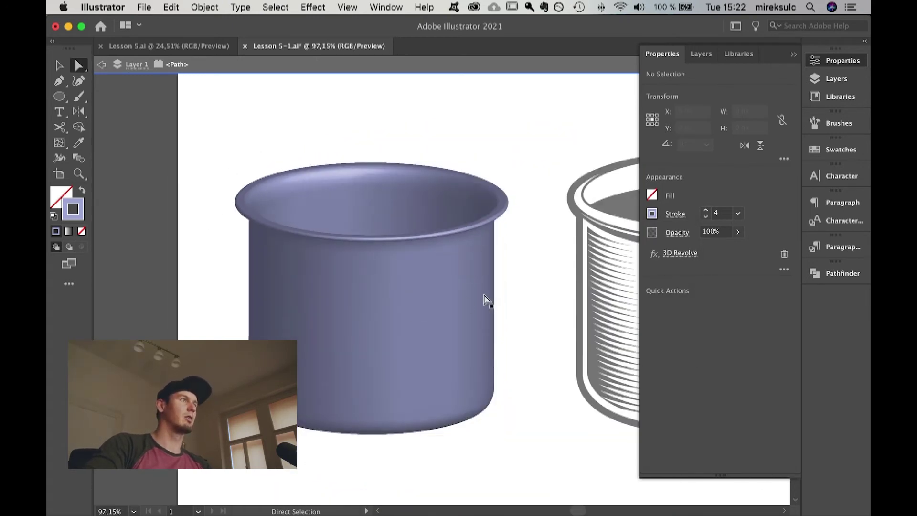
pyautogui.press('v')
pyautogui.press('space')
pyautogui.moveTo(522, 239); pyautogui.dragTo(449, 274)
pyautogui.scroll(-3, 449, 274)
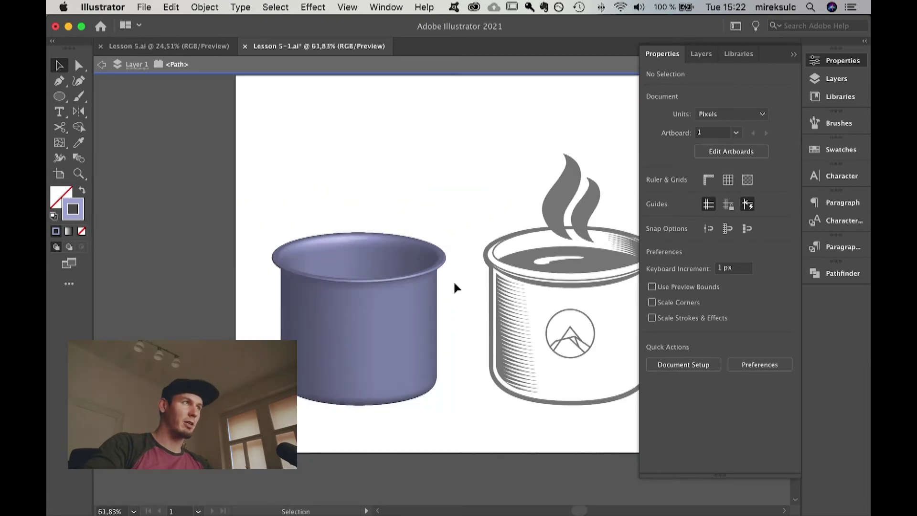
pyautogui.press('b')
pyautogui.press('v')
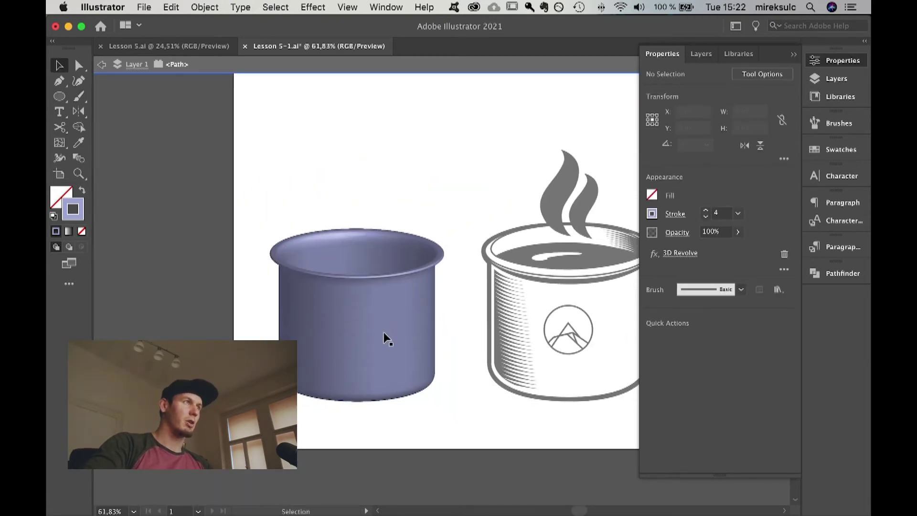
pyautogui.click(374, 352)
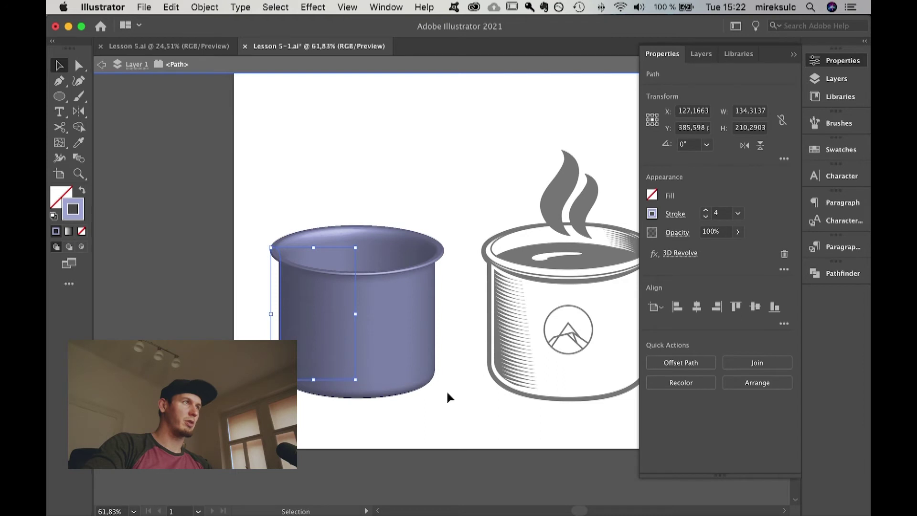
# Recolor the mug's stroke to a golden brown, RGB 221, 173, 98, and keep the mug selected.
pyautogui.doubleClick(72, 209)
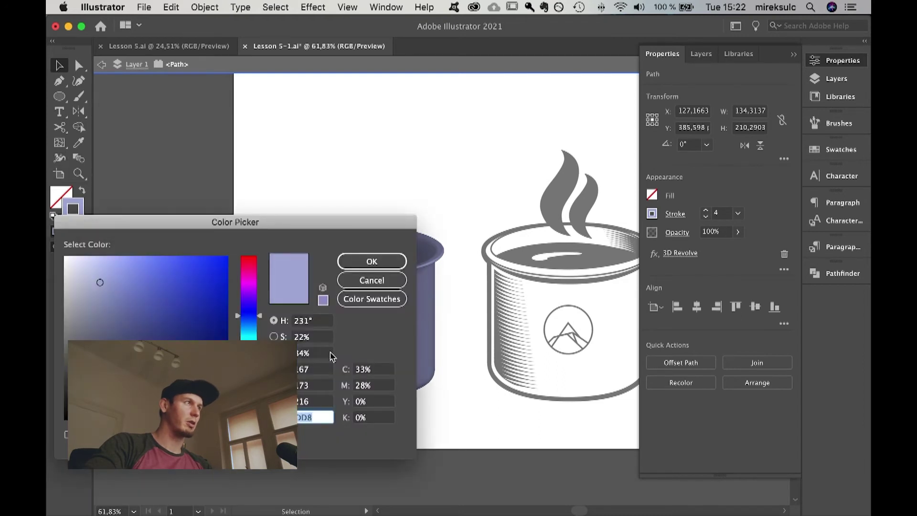
pyautogui.write('D6C4A7')
pyautogui.click(156, 278)
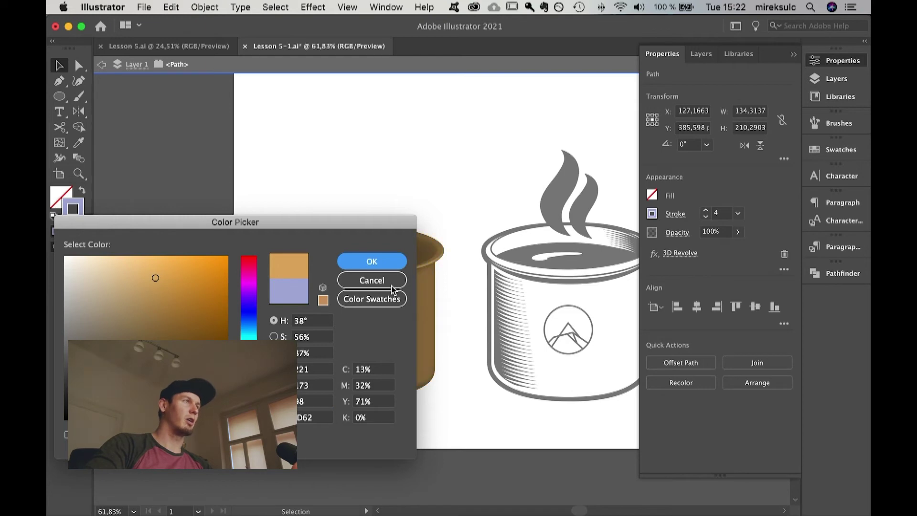
pyautogui.click(388, 262)
pyautogui.click(425, 149)
pyautogui.click(412, 286)
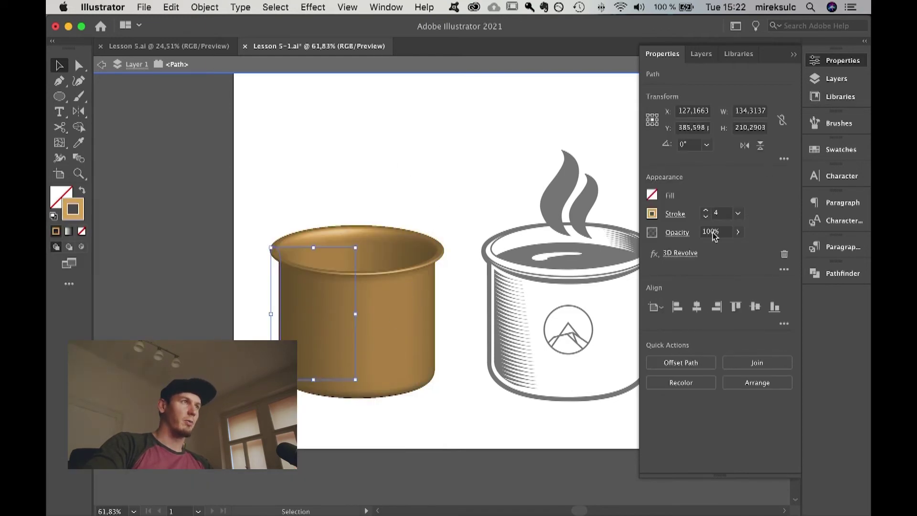
# Edit the mug's 3D Revolve effect: set the highlight intensity to 88% and move the light toward the sphere's right side.
pyautogui.click(677, 257)
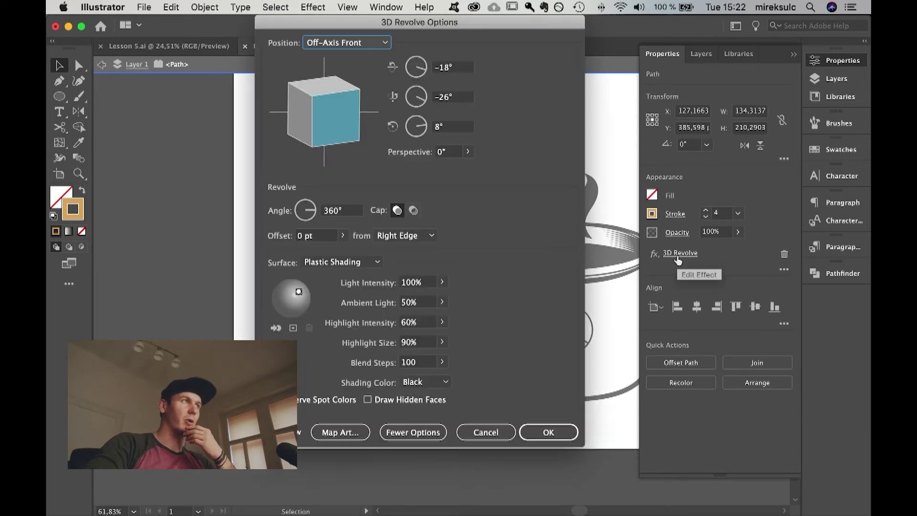
pyautogui.moveTo(472, 27)
pyautogui.mouseDown()
pyautogui.moveTo(783, 95)
pyautogui.moveTo(726, 69)
pyautogui.moveTo(741, 67)
pyautogui.mouseUp()
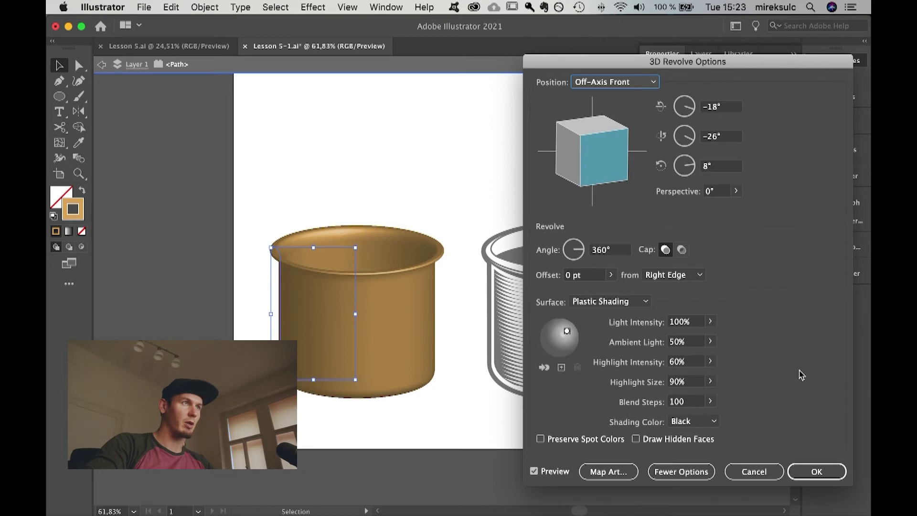
pyautogui.click(710, 362)
pyautogui.moveTo(688, 375); pyautogui.dragTo(702, 381)
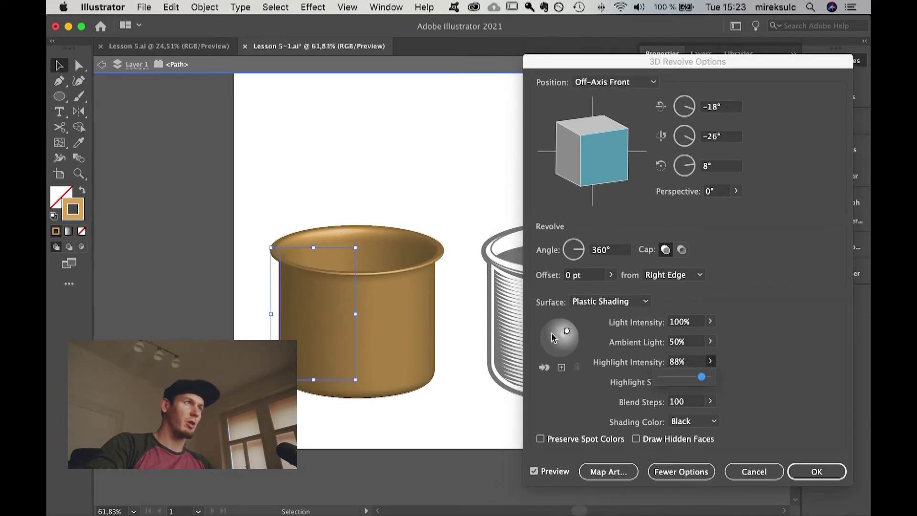
pyautogui.moveTo(568, 332)
pyautogui.mouseDown()
pyautogui.moveTo(567, 341)
pyautogui.moveTo(555, 334)
pyautogui.moveTo(564, 341)
pyautogui.mouseUp()
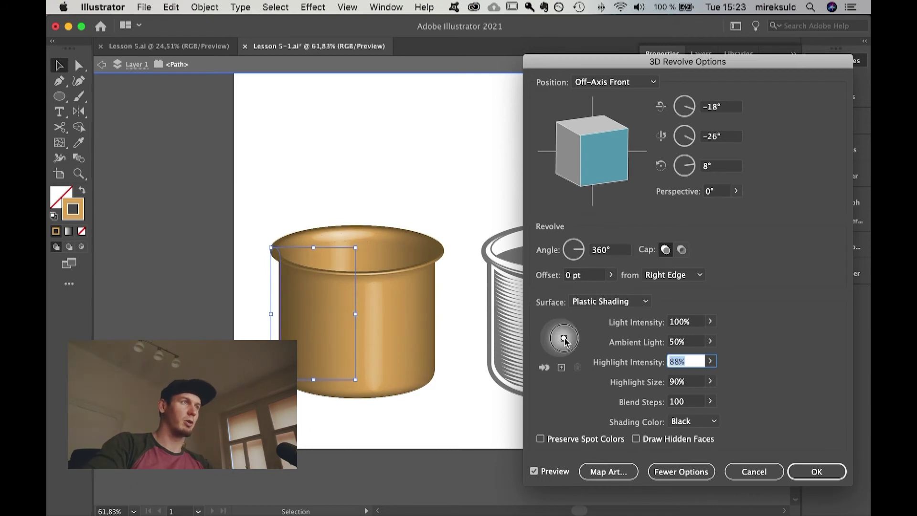
pyautogui.moveTo(565, 340); pyautogui.dragTo(573, 332)
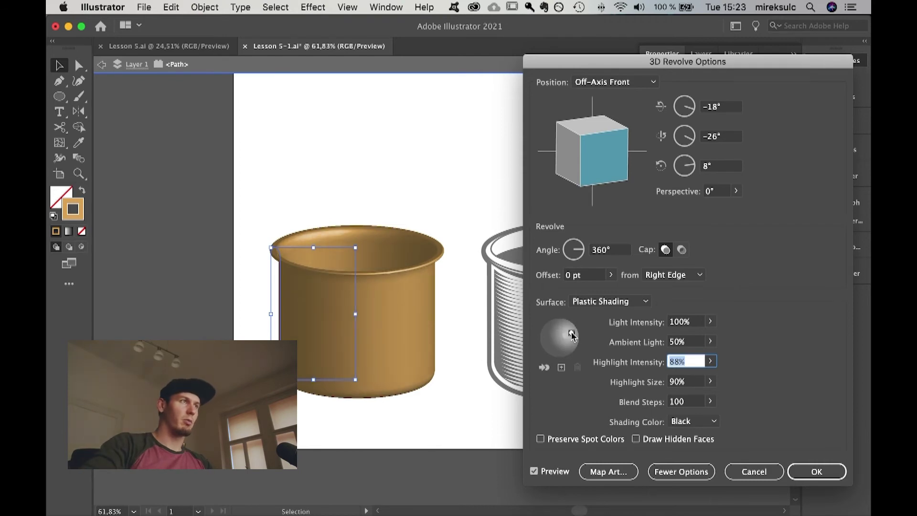
pyautogui.click(816, 472)
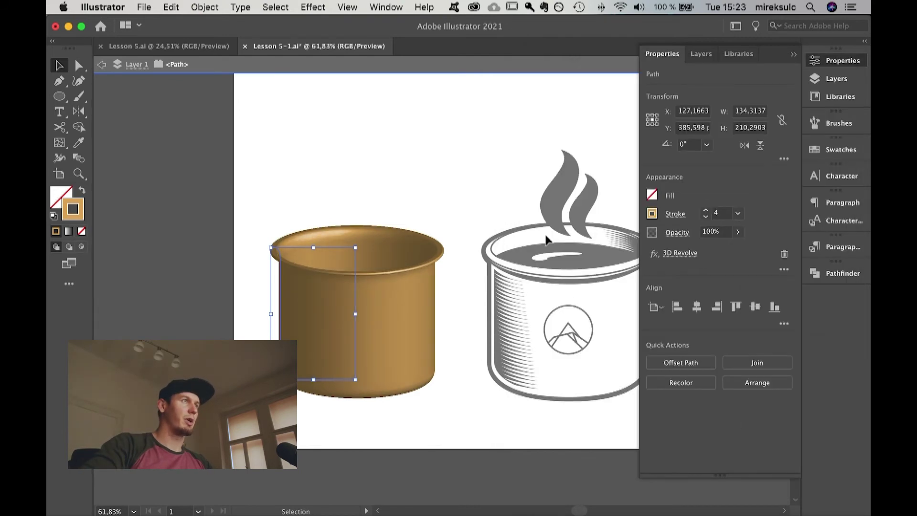
# Duplicate the revolved mug and scale and arrange the two copies one above the other beside the line-art mug.
pyautogui.click(379, 169)
pyautogui.moveTo(491, 143); pyautogui.dragTo(423, 202)
pyautogui.click(303, 334)
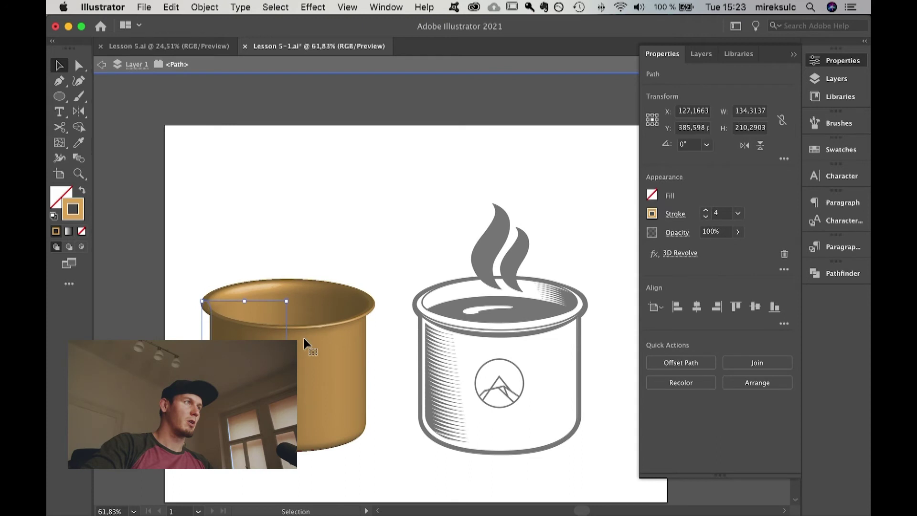
pyautogui.moveTo(315, 365); pyautogui.dragTo(264, 213)
pyautogui.moveTo(286, 151); pyautogui.dragTo(278, 175)
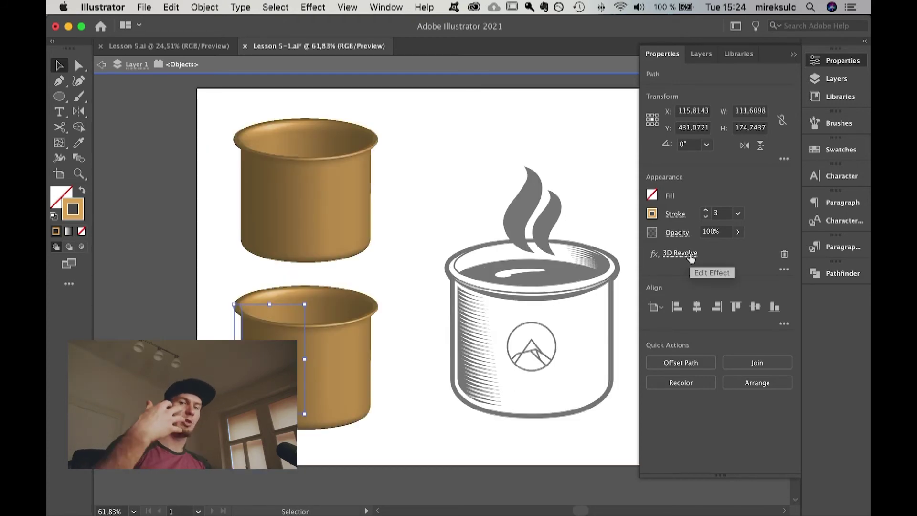
# Rotate the lower mug's 3D Revolve to a tilted custom view of 9°, 25° and -1°.
pyautogui.click(691, 257)
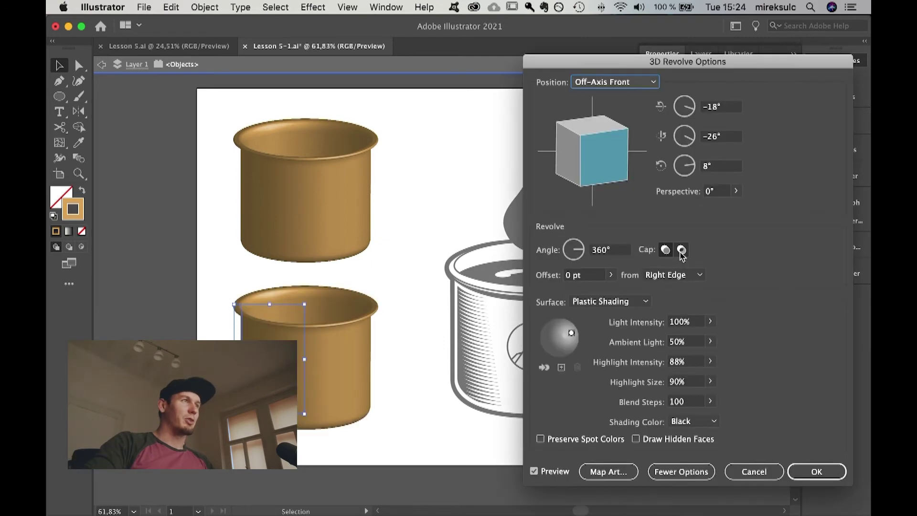
pyautogui.moveTo(624, 166); pyautogui.dragTo(567, 136)
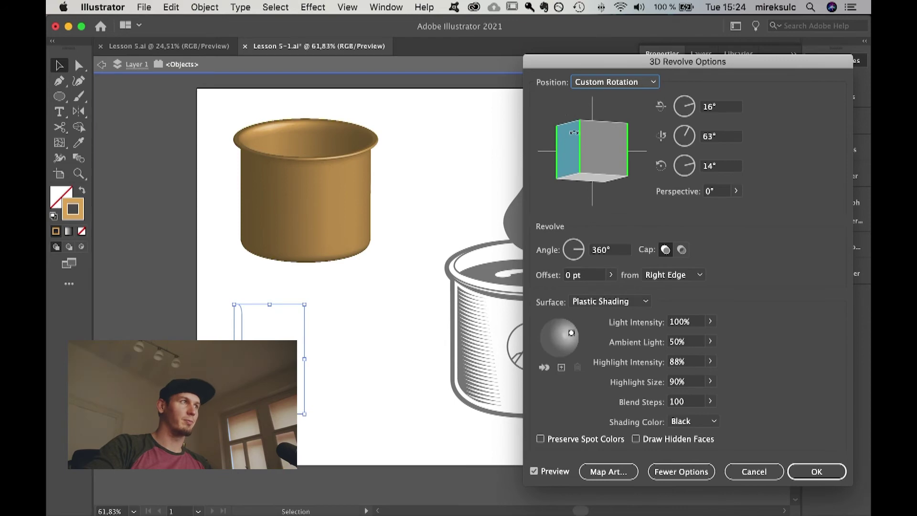
pyautogui.moveTo(729, 228); pyautogui.dragTo(729, 227)
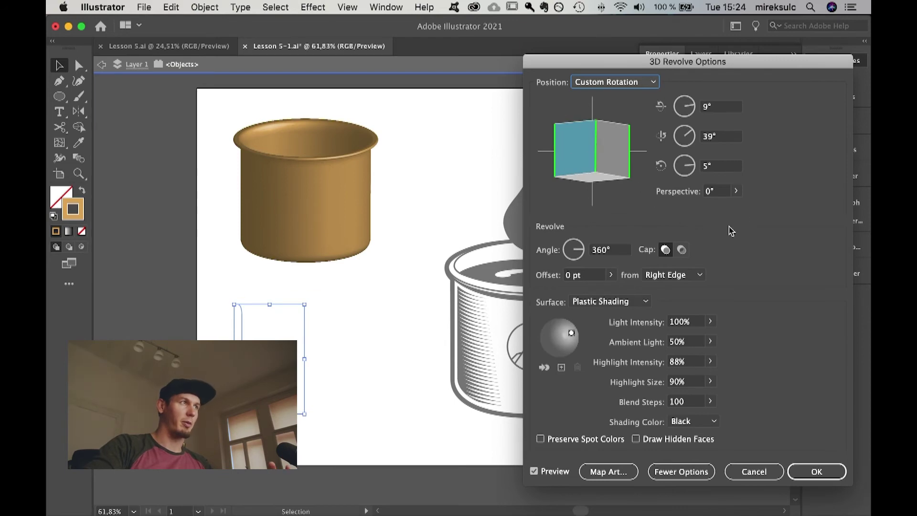
pyautogui.moveTo(588, 156); pyautogui.dragTo(588, 153)
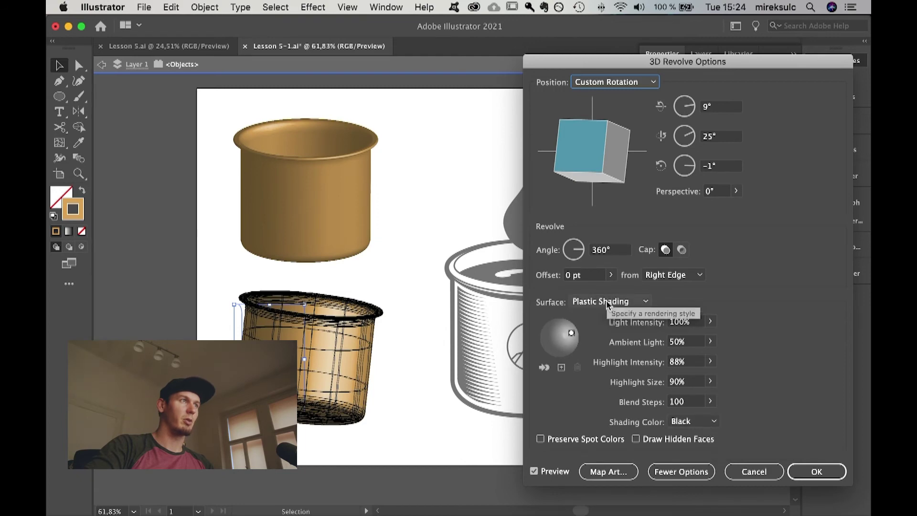
# Try the Wireframe, No Shading and Diffuse Shading surface styles on the lower mug.
pyautogui.click(637, 302)
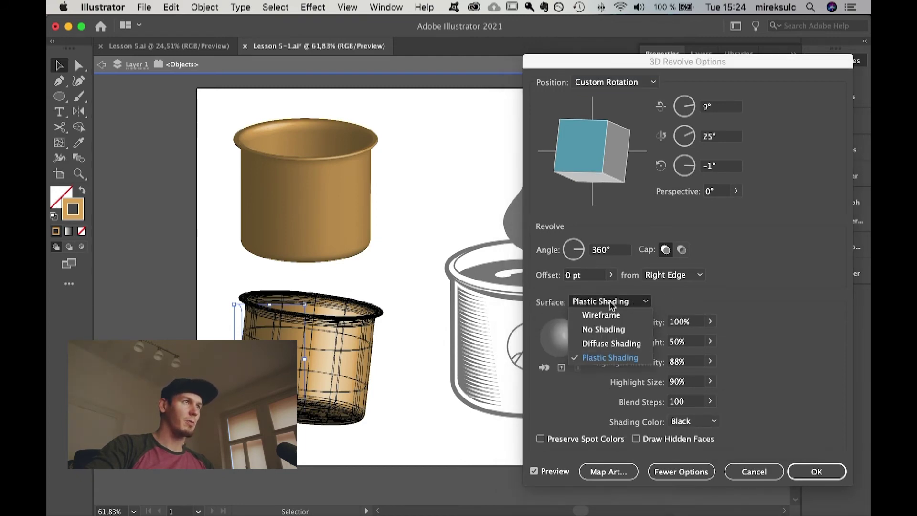
pyautogui.click(602, 316)
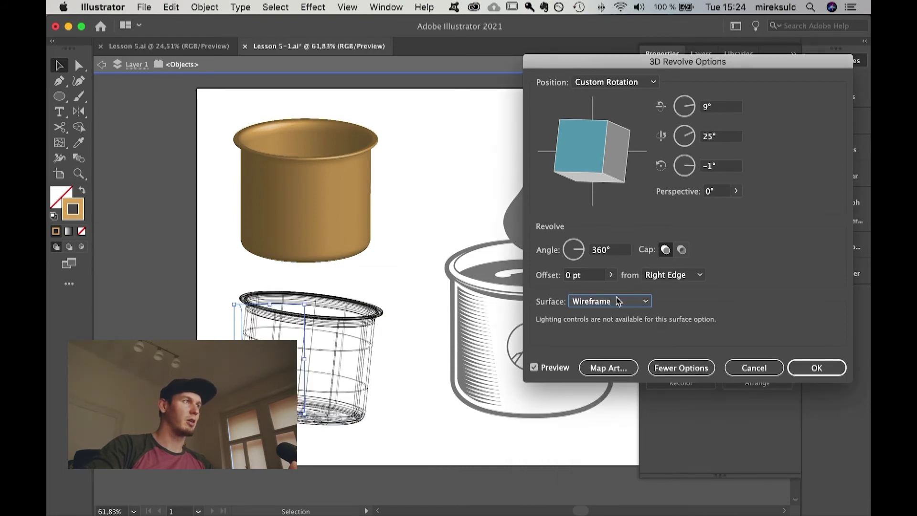
pyautogui.click(619, 302)
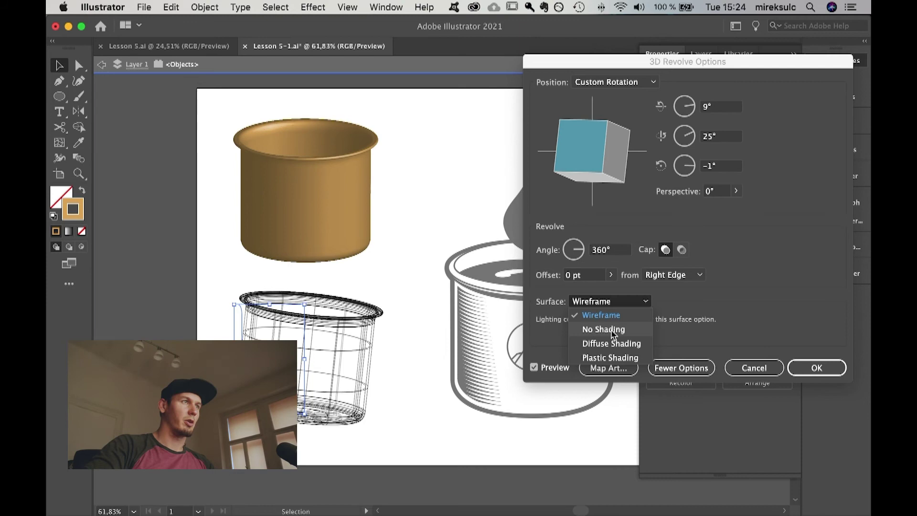
pyautogui.click(603, 330)
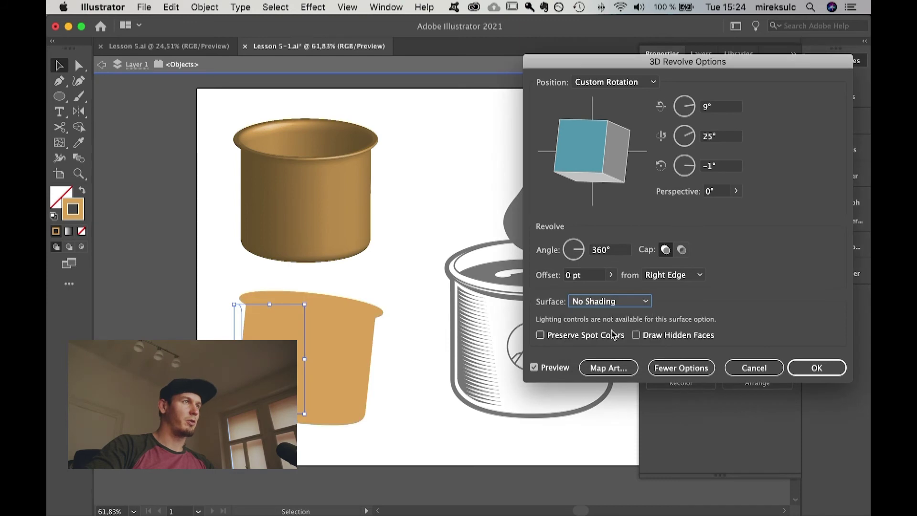
pyautogui.click(629, 301)
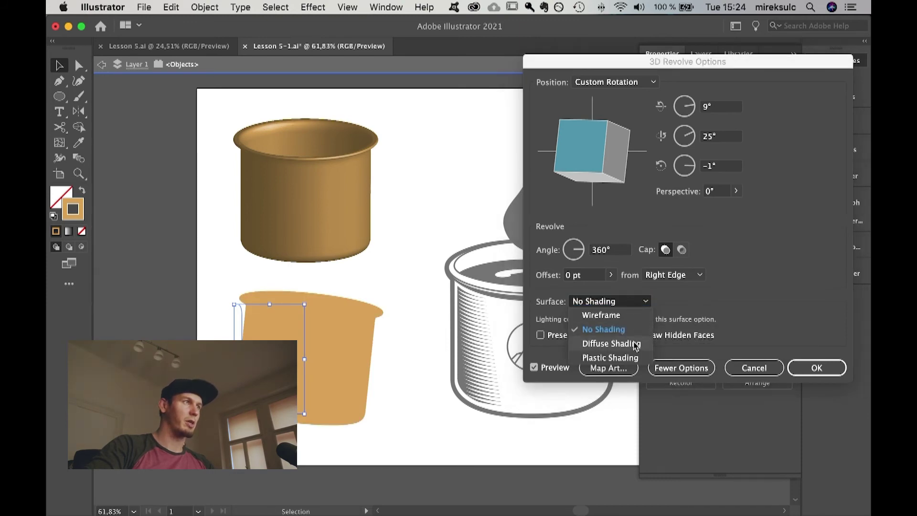
pyautogui.click(640, 343)
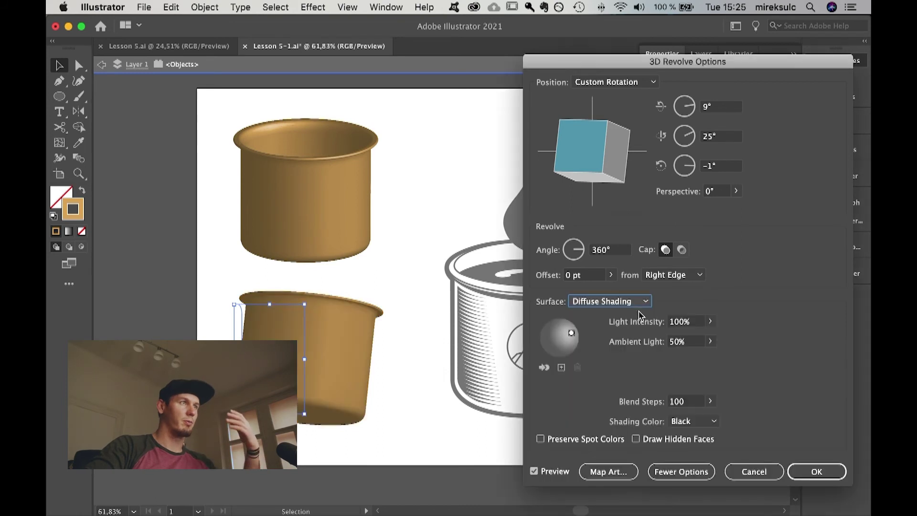
# Set the lower mug's surface to Plastic Shading and apply the revolve settings.
pyautogui.click(639, 306)
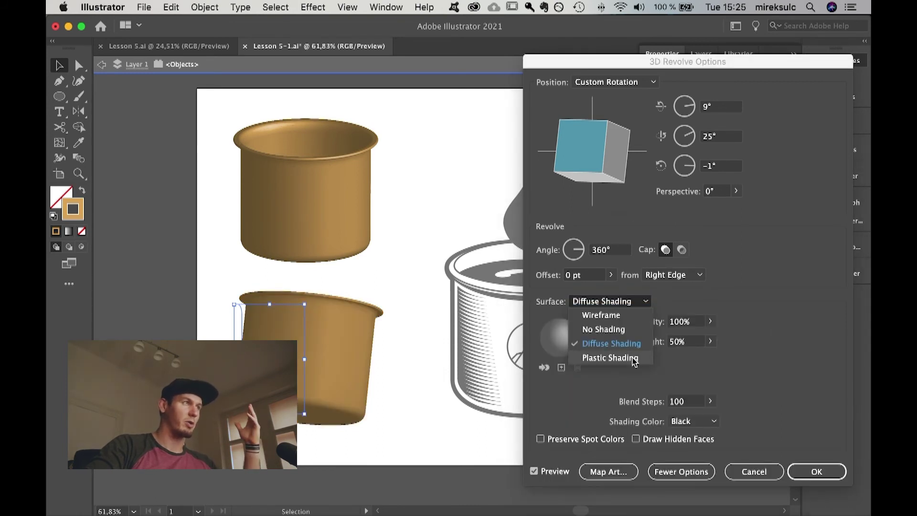
pyautogui.click(793, 336)
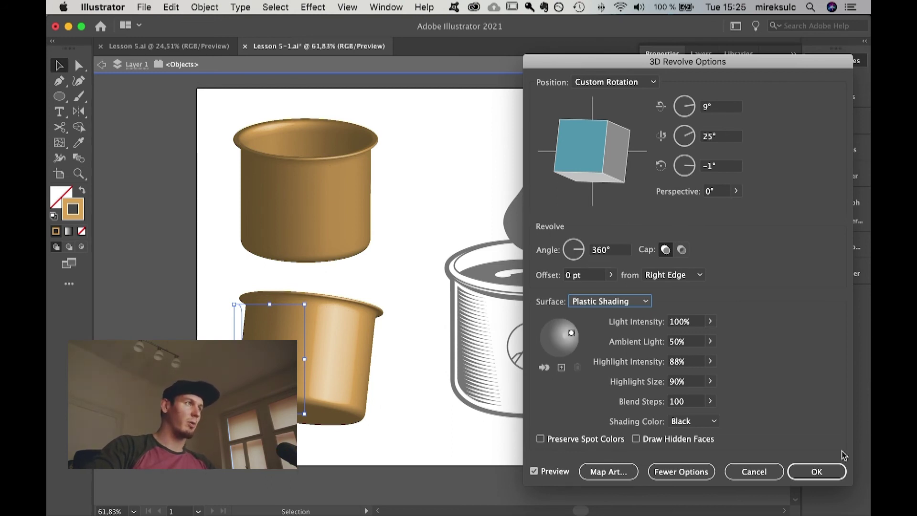
pyautogui.click(821, 473)
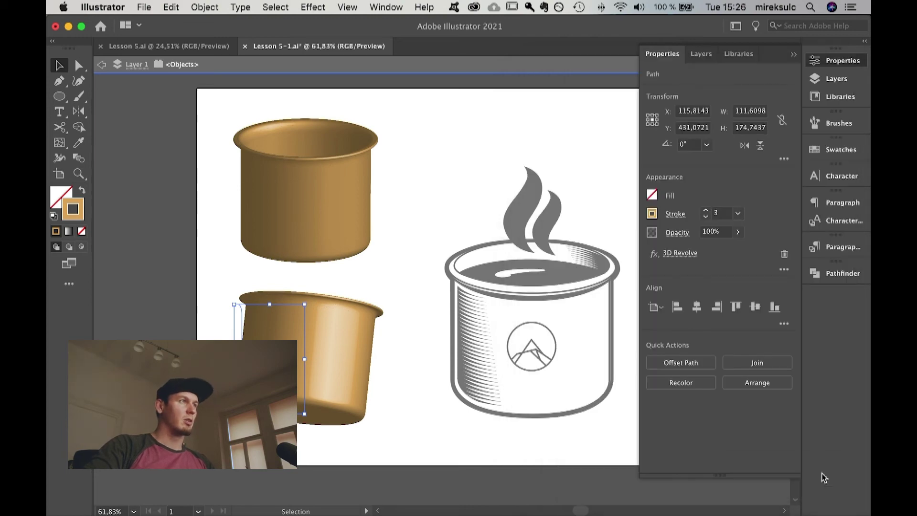
# Leave isolation mode and move the whole line-art coffee mug off the artboard, just beyond its right edge.
pyautogui.press('space')
pyautogui.moveTo(526, 211); pyautogui.dragTo(480, 248)
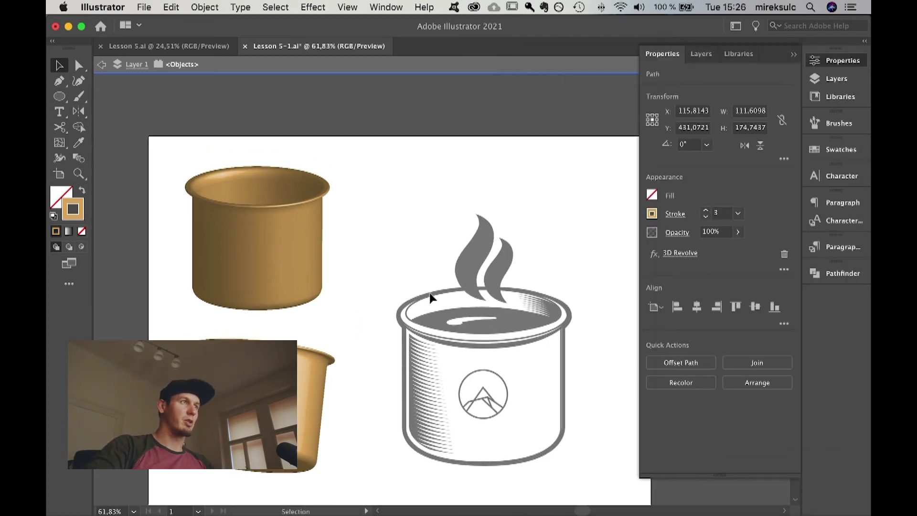
pyautogui.click(601, 388)
pyautogui.scroll(-3, 559, 291)
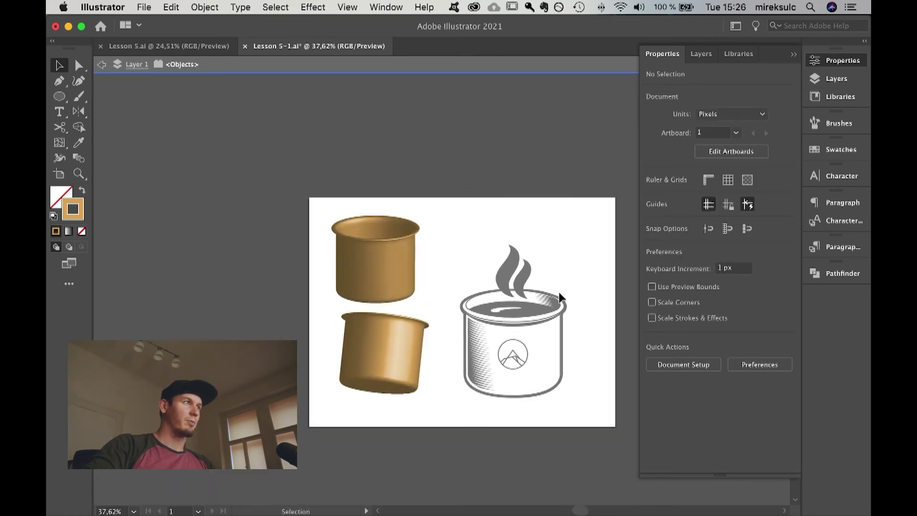
pyautogui.press('space')
pyautogui.moveTo(501, 307); pyautogui.dragTo(369, 337)
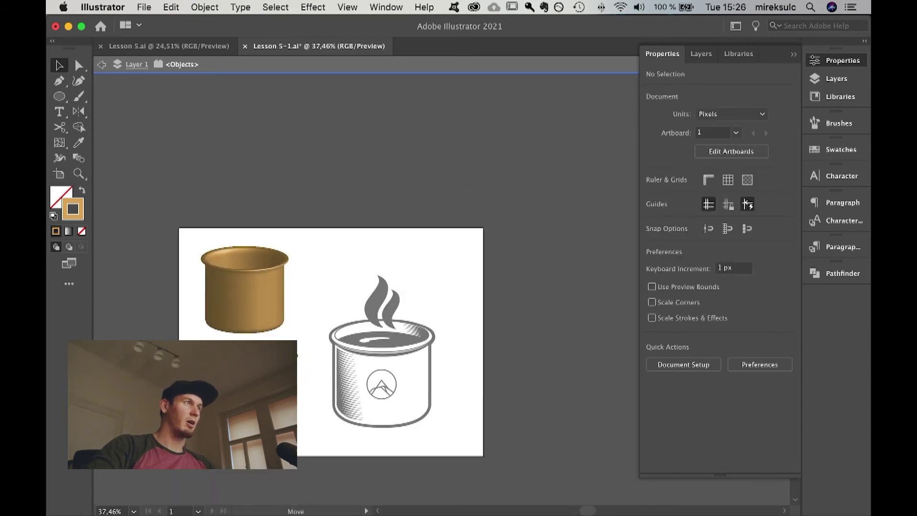
pyautogui.moveTo(342, 229); pyautogui.dragTo(540, 487)
pyautogui.click(491, 426)
pyautogui.doubleClick(315, 233)
pyautogui.moveTo(325, 250); pyautogui.dragTo(443, 425)
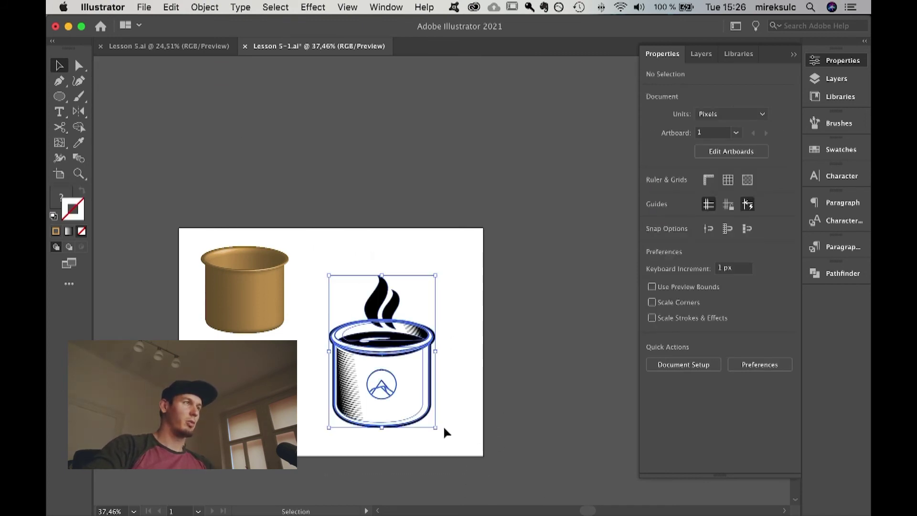
pyautogui.moveTo(385, 345); pyautogui.dragTo(554, 256)
pyautogui.click(434, 296)
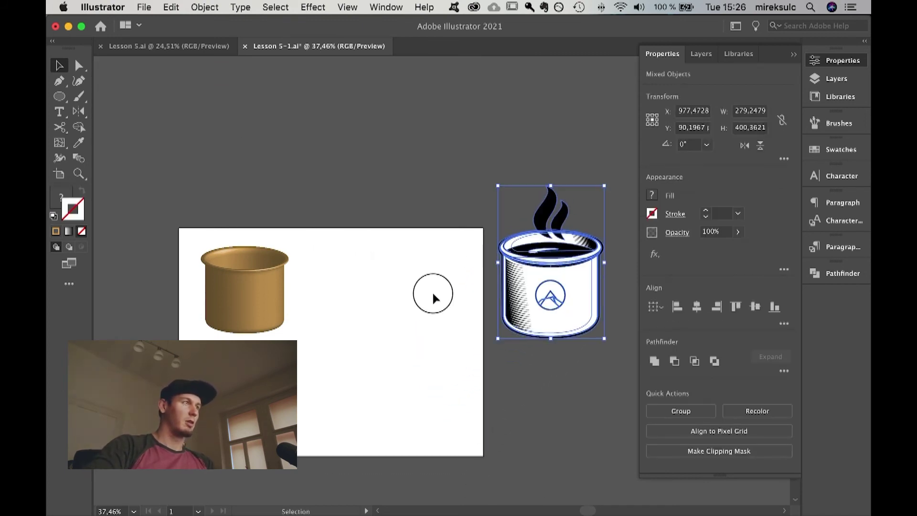
# Draw a tall wavy half-profile for a vase-like shape with the Pen tool beside the mugs, ending in a roughly horizontal base line.
pyautogui.press('space')
pyautogui.moveTo(391, 323); pyautogui.dragTo(399, 312)
pyautogui.scroll(4, 391, 305)
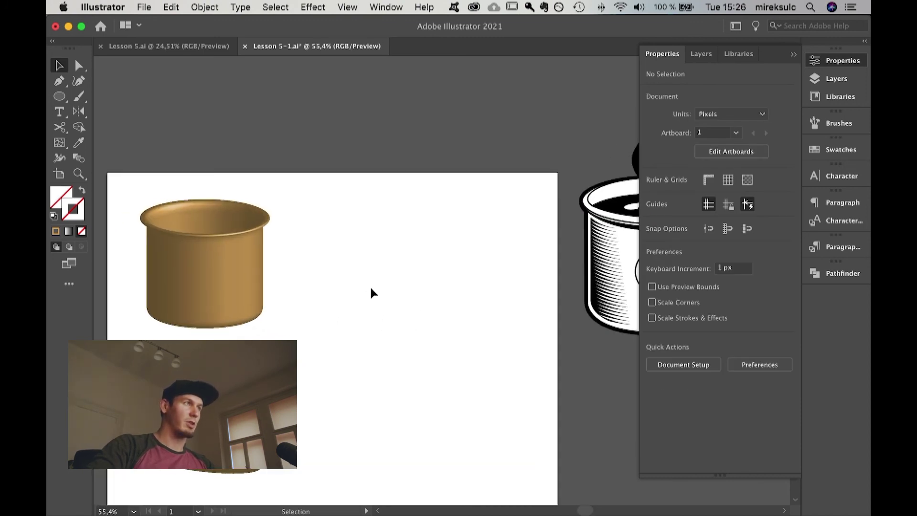
pyautogui.press('p')
pyautogui.click(350, 218)
pyautogui.moveTo(377, 244); pyautogui.dragTo(369, 303)
pyautogui.moveTo(396, 312); pyautogui.dragTo(414, 337)
pyautogui.moveTo(378, 362); pyautogui.dragTo(341, 393)
pyautogui.moveTo(393, 423); pyautogui.dragTo(413, 425)
pyautogui.moveTo(397, 459); pyautogui.dragTo(363, 487)
pyautogui.moveTo(475, 475); pyautogui.dragTo(441, 428)
pyautogui.moveTo(352, 444); pyautogui.dragTo(425, 458)
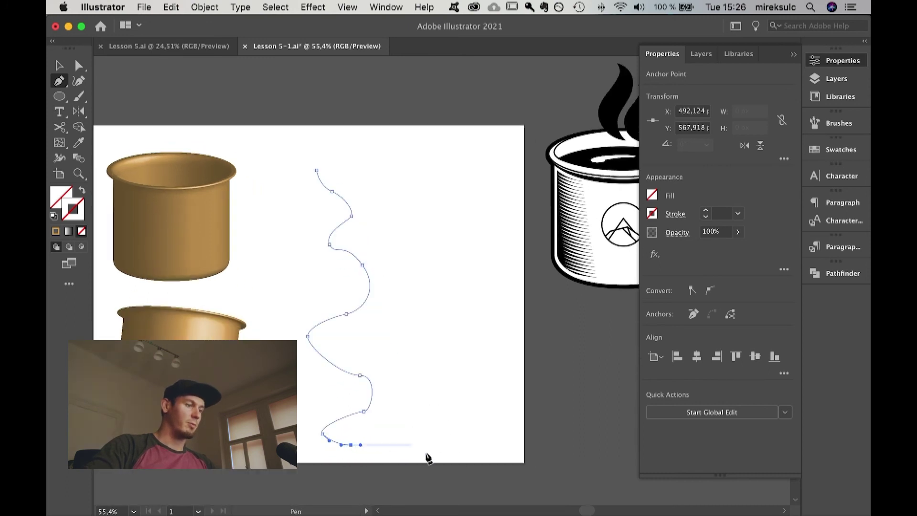
pyautogui.click(433, 445)
# Reshape the lowest inward bulge of the wavy profile by adjusting the direction handle of its lower anchor.
pyautogui.press('v')
pyautogui.press('a')
pyautogui.click(364, 411)
pyautogui.moveTo(372, 410); pyautogui.dragTo(382, 400)
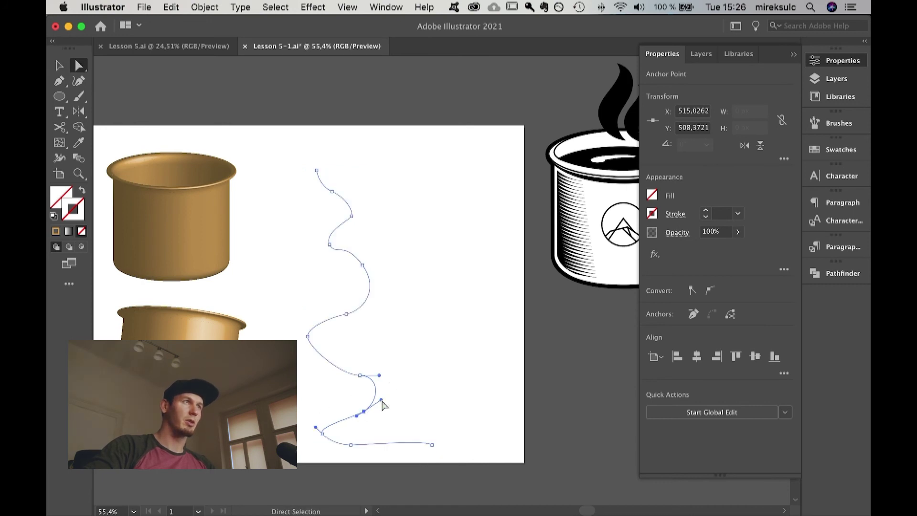
# Copy the mug's golden brown stroke onto the wavy profile with the Eyedropper, set its weight to 4 pt and deselect it.
pyautogui.press('i')
pyautogui.click(116, 219)
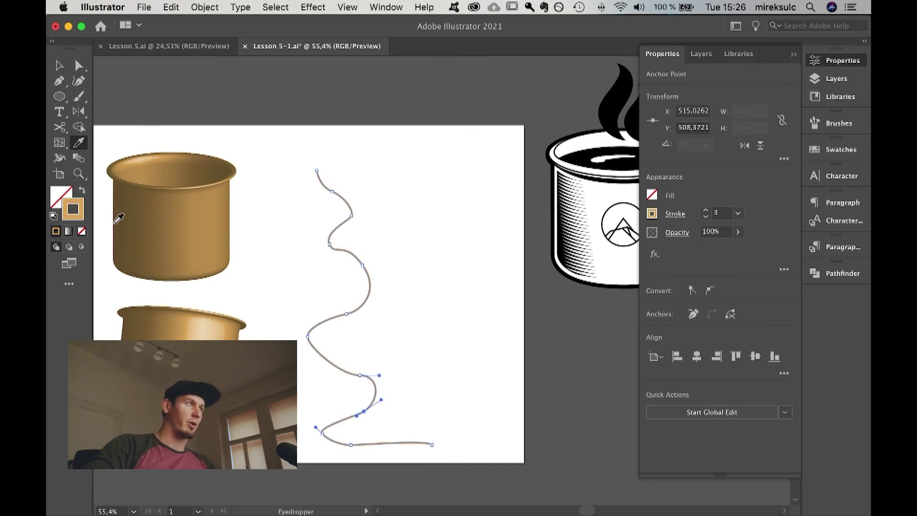
pyautogui.press('v')
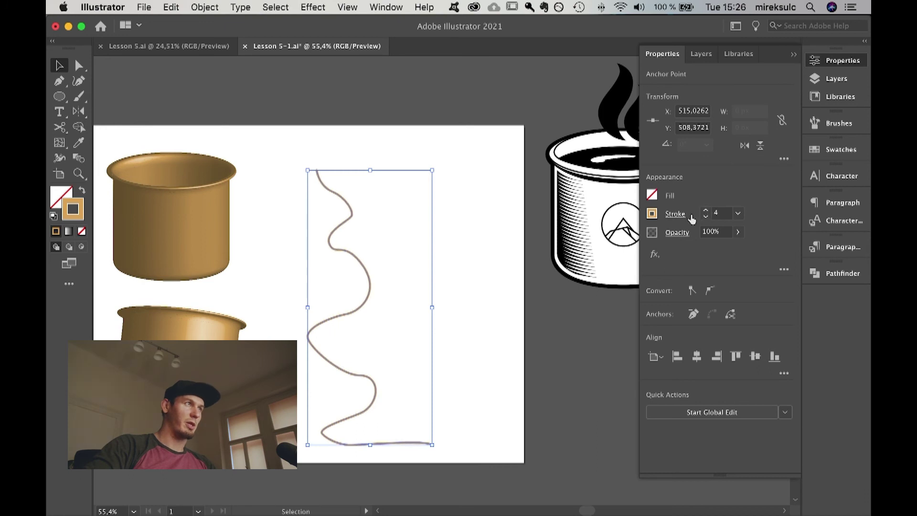
pyautogui.click(691, 219)
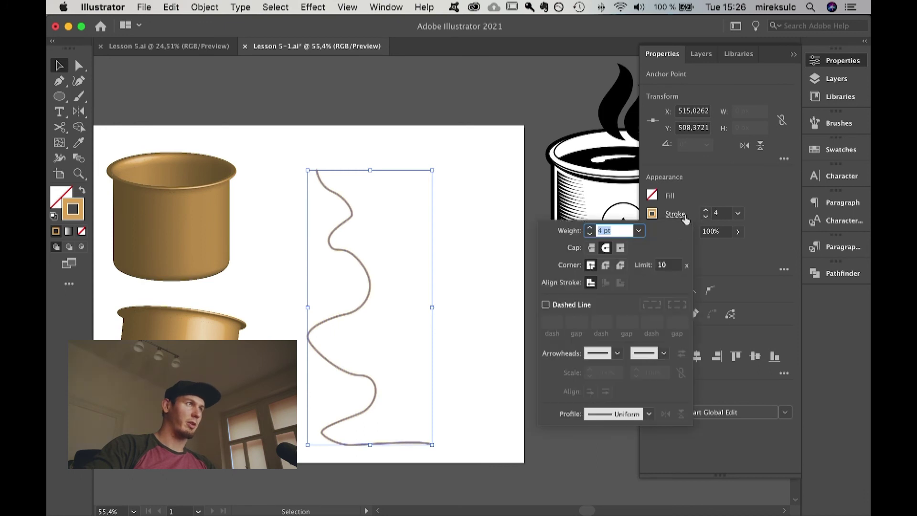
pyautogui.click(457, 185)
# Refine the wavy profile's curves at the upper inward bulge and at the outermost anchor halfway down.
pyautogui.press('a')
pyautogui.click(352, 217)
pyautogui.moveTo(348, 221); pyautogui.dragTo(349, 225)
pyautogui.click(425, 219)
pyautogui.click(307, 337)
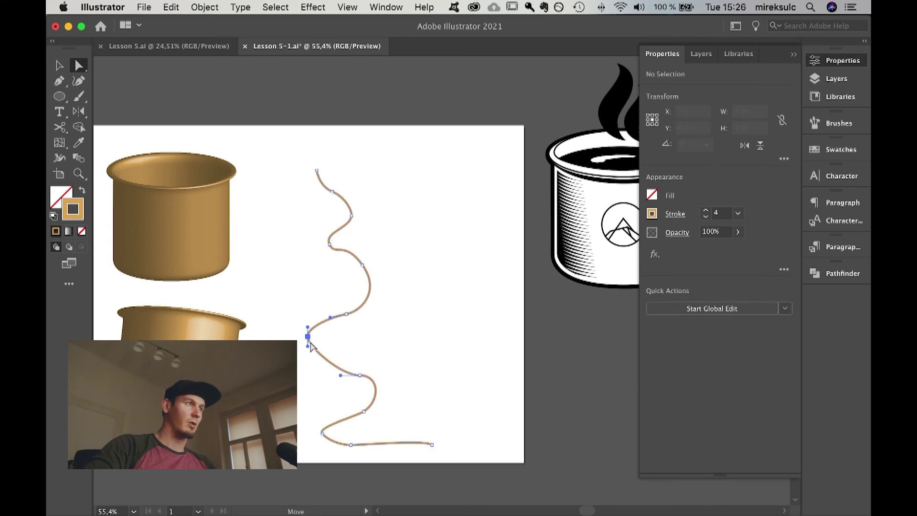
pyautogui.moveTo(307, 338); pyautogui.dragTo(301, 364)
pyautogui.click(409, 340)
# Straighten the wavy profile's base line and scale the whole path down slightly, shifting it toward the mugs.
pyautogui.moveTo(237, 126); pyautogui.dragTo(410, 507)
pyautogui.moveTo(426, 429); pyautogui.dragTo(398, 428)
pyautogui.click(496, 416)
pyautogui.press('v')
pyautogui.moveTo(332, 179)
pyautogui.mouseDown()
pyautogui.moveTo(449, 454)
pyautogui.moveTo(327, 195)
pyautogui.moveTo(285, 138)
pyautogui.moveTo(296, 176)
pyautogui.moveTo(280, 163)
pyautogui.moveTo(287, 180)
pyautogui.moveTo(316, 185)
pyautogui.mouseUp()
pyautogui.click(416, 198)
# Smooth the upper half of the wavy profile by repositioning the anchors and handles around its second inward bulge.
pyautogui.press('a')
pyautogui.click(316, 243)
pyautogui.moveTo(319, 228)
pyautogui.mouseDown()
pyautogui.moveTo(322, 238)
pyautogui.moveTo(311, 242)
pyautogui.moveTo(303, 233)
pyautogui.moveTo(318, 217)
pyautogui.mouseUp()
pyautogui.click(309, 184)
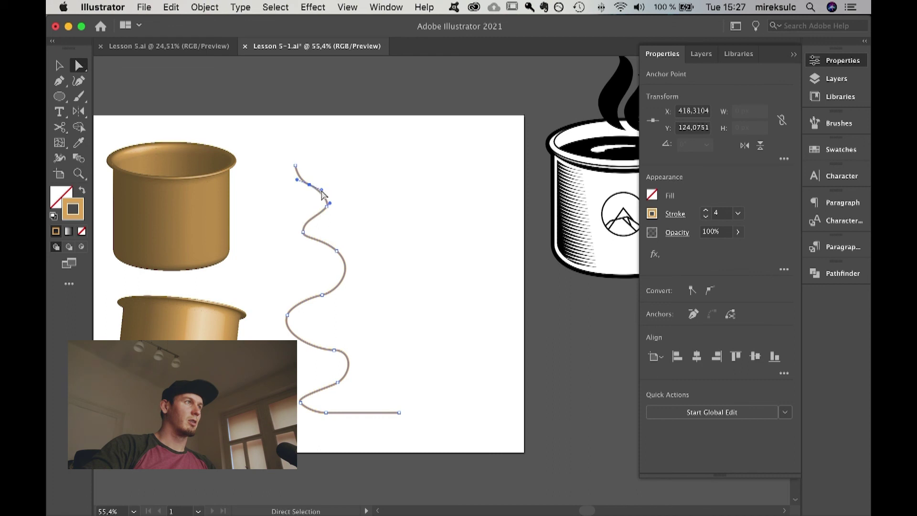
pyautogui.moveTo(303, 232); pyautogui.dragTo(337, 259)
pyautogui.click(337, 250)
pyautogui.moveTo(337, 291); pyautogui.dragTo(341, 288)
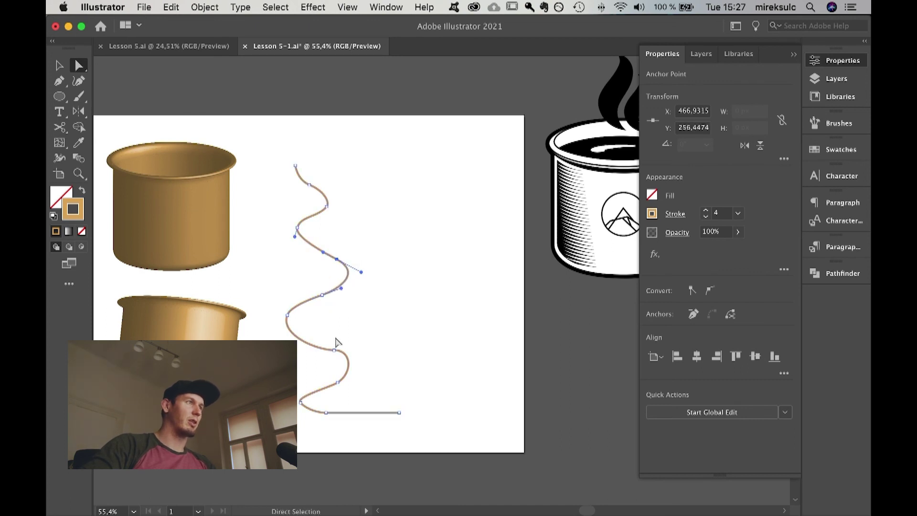
# Smooth the wavy profile's lowest inward bulge and bottom curve, level its base line and deselect the path.
pyautogui.click(334, 350)
pyautogui.moveTo(317, 350); pyautogui.dragTo(301, 339)
pyautogui.moveTo(354, 373); pyautogui.dragTo(331, 410)
pyautogui.click(329, 413)
pyautogui.click(400, 413)
pyautogui.moveTo(400, 414); pyautogui.dragTo(401, 411)
pyautogui.press('v')
pyautogui.click(448, 395)
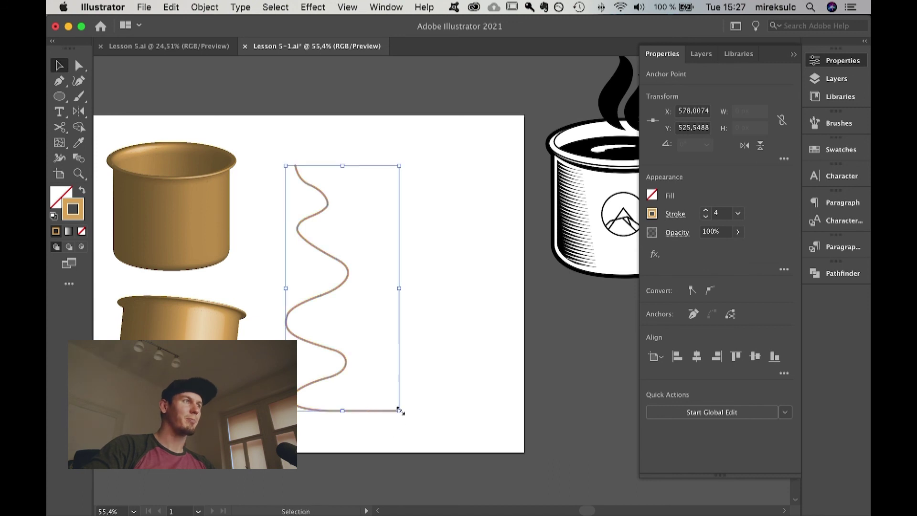
# Select the whole wavy profile and start a 3D Revolve effect on it with the preview shown.
pyautogui.moveTo(262, 147); pyautogui.dragTo(446, 415)
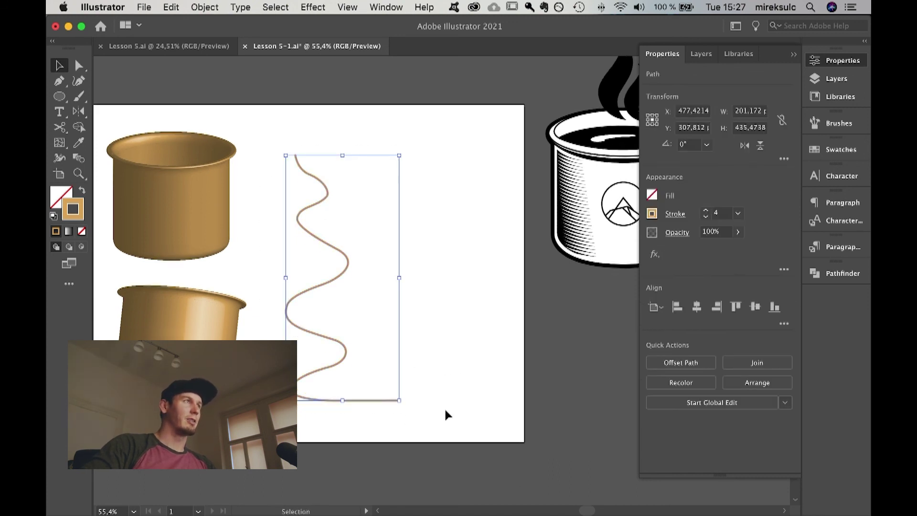
pyautogui.moveTo(388, 127)
pyautogui.mouseDown()
pyautogui.moveTo(386, 162)
pyautogui.moveTo(398, 140)
pyautogui.mouseUp()
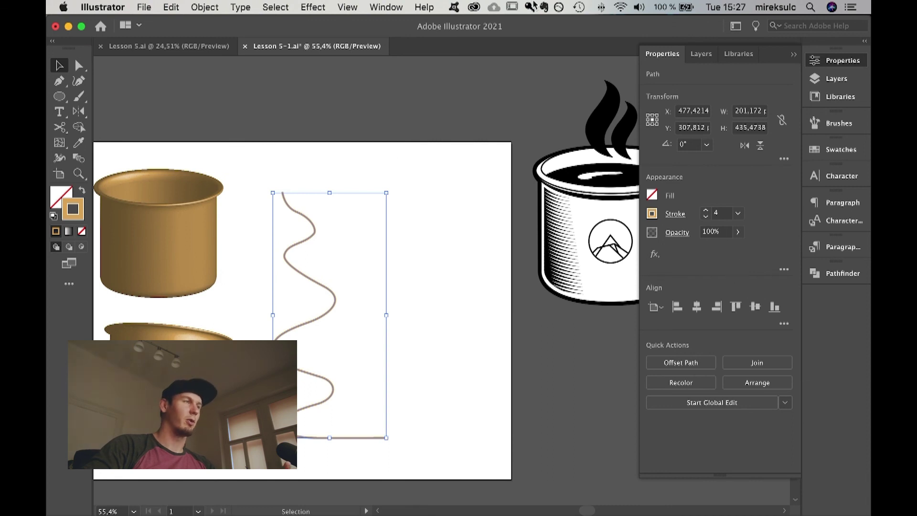
pyautogui.click(313, 8)
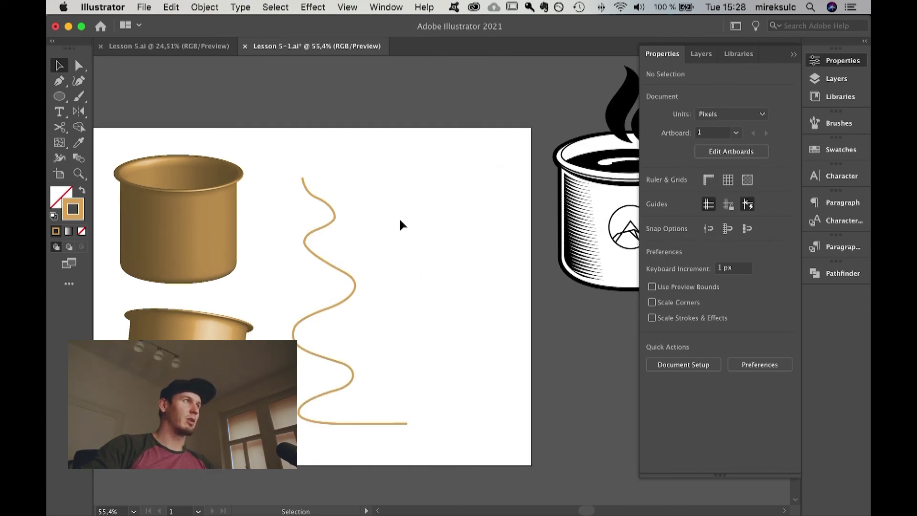
pyautogui.moveTo(407, 231); pyautogui.dragTo(404, 241)
pyautogui.moveTo(297, 161); pyautogui.dragTo(410, 408)
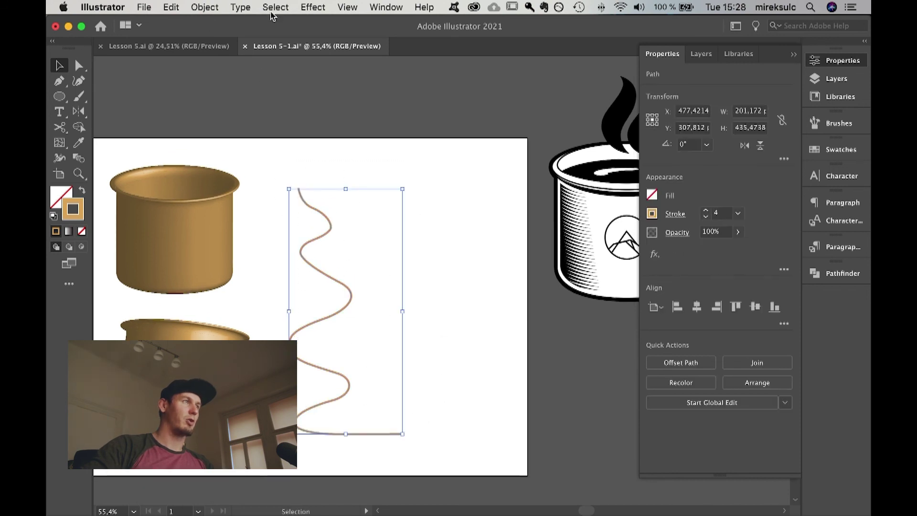
pyautogui.click(328, 8)
pyautogui.moveTo(370, 87)
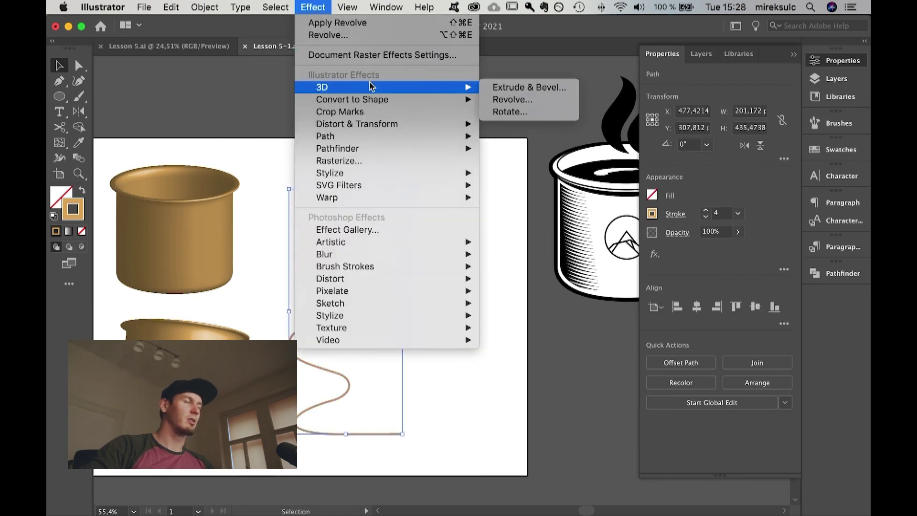
pyautogui.click(550, 87)
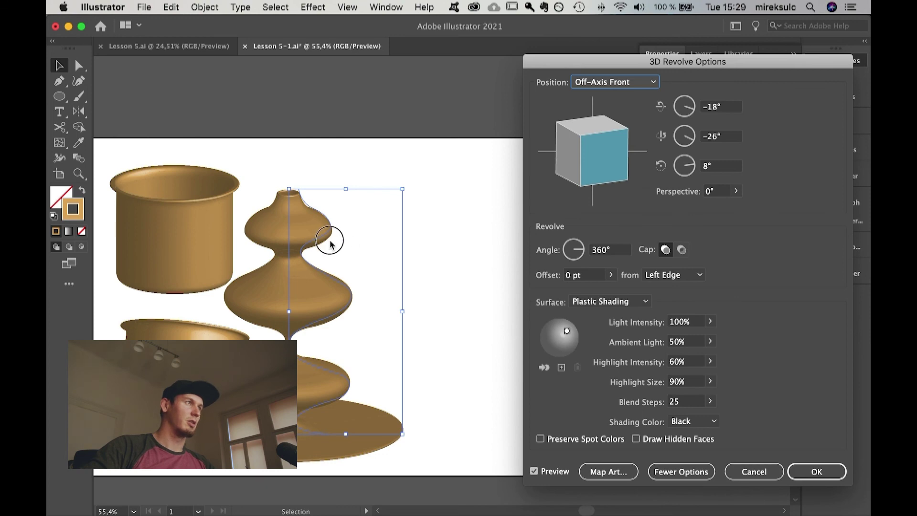
# Set the revolve offset to start from the Right Edge and apply the effect.
pyautogui.click(675, 275)
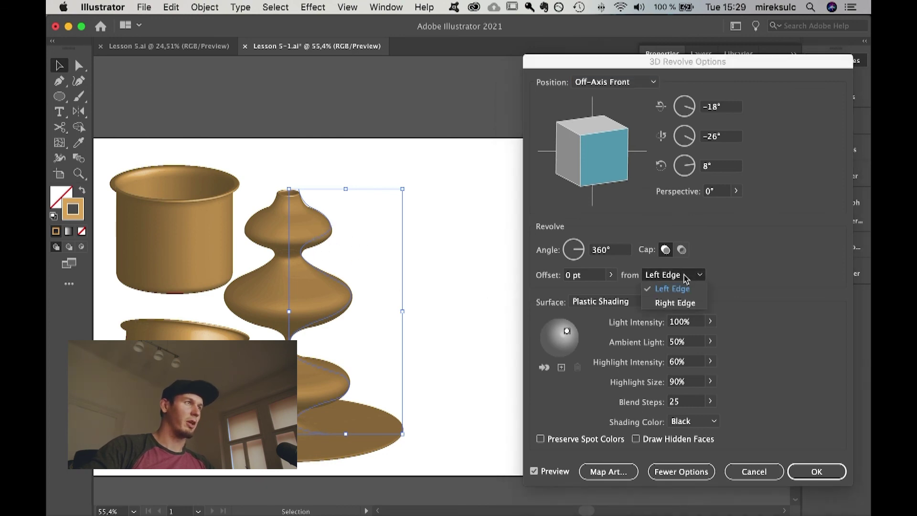
pyautogui.click(675, 303)
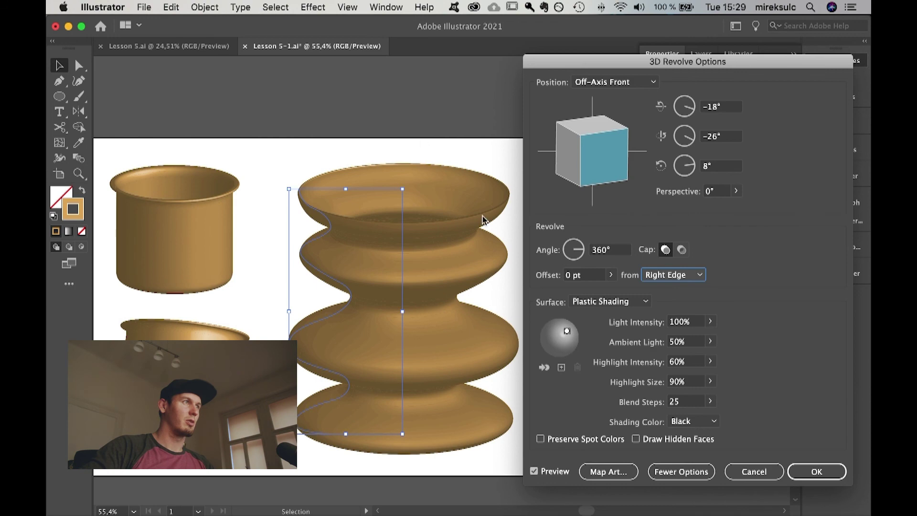
pyautogui.click(835, 470)
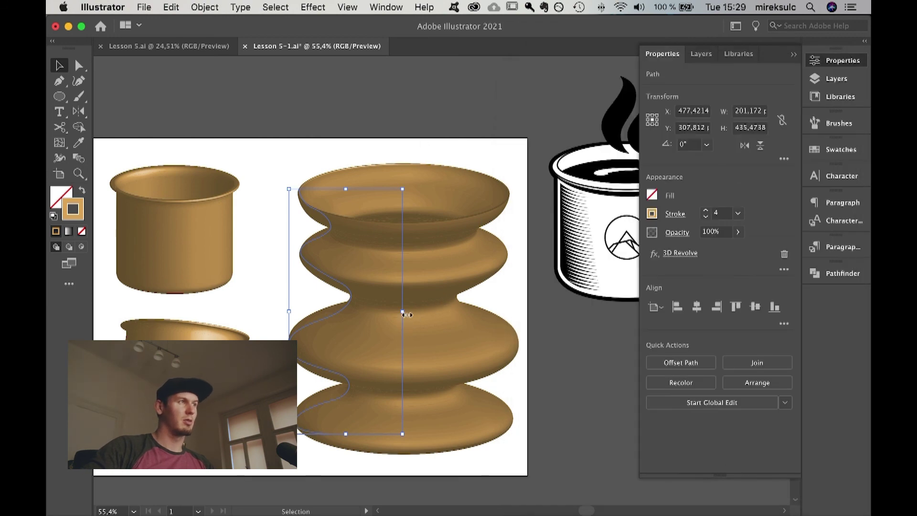
# Narrow the revolved vase by compressing its profile horizontally to about 130 px wide.
pyautogui.moveTo(401, 313); pyautogui.dragTo(364, 315)
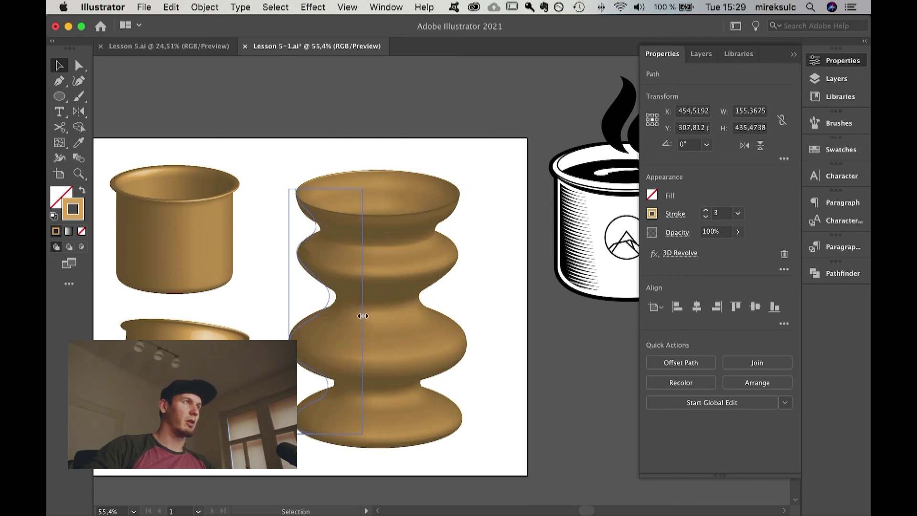
pyautogui.click(100, 79)
pyautogui.click(367, 212)
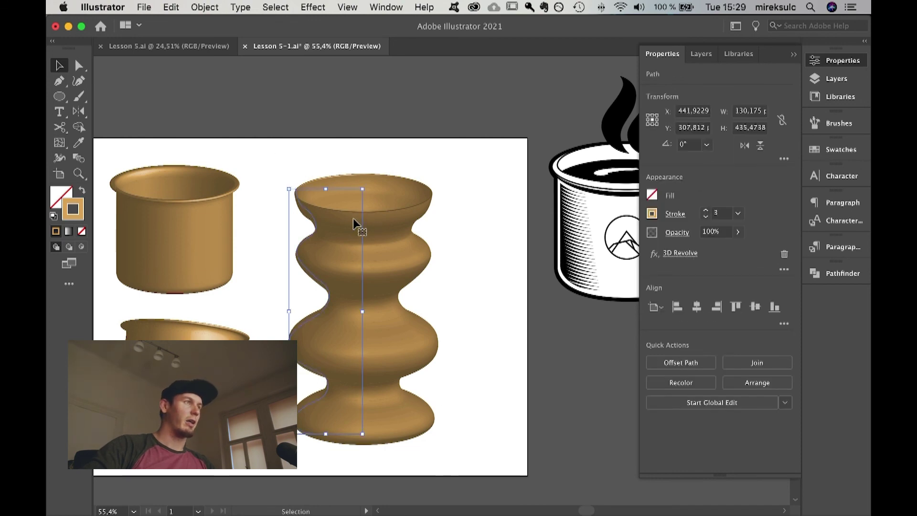
# Move the vase slightly away from the mugs, scale it up a little and deselect it.
pyautogui.moveTo(310, 220); pyautogui.dragTo(329, 215)
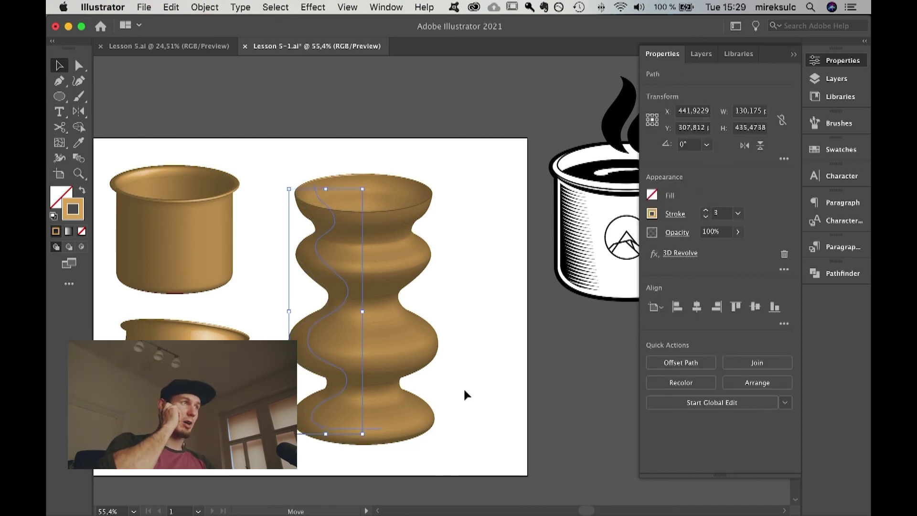
pyautogui.moveTo(381, 429); pyautogui.dragTo(386, 437)
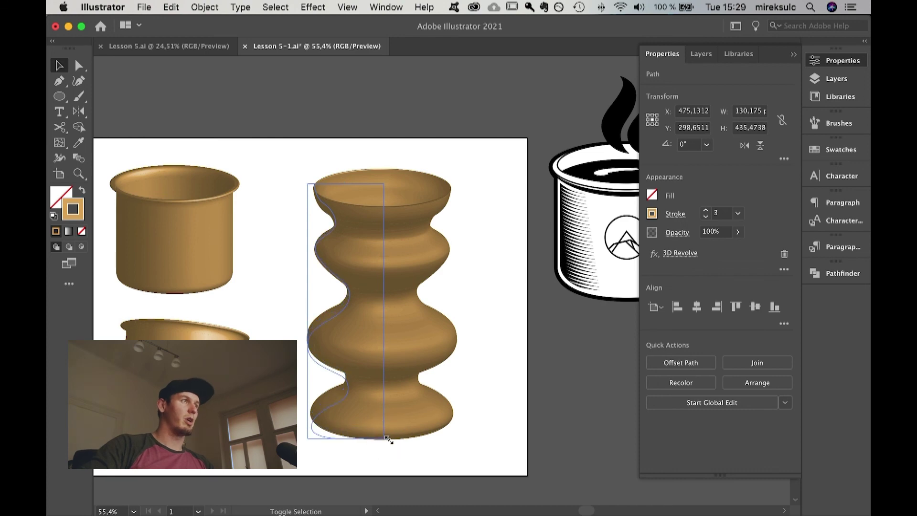
pyautogui.click(503, 388)
pyautogui.click(346, 385)
pyautogui.moveTo(332, 320); pyautogui.dragTo(470, 349)
pyautogui.click(470, 350)
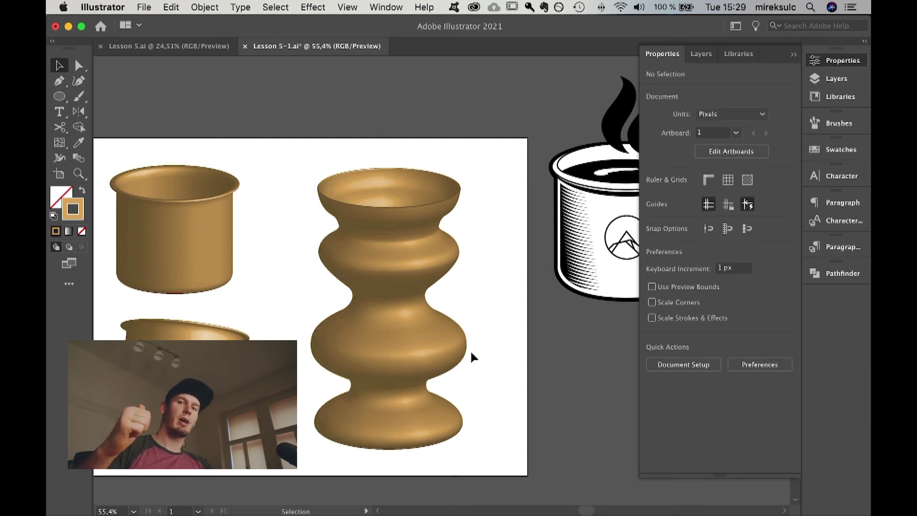